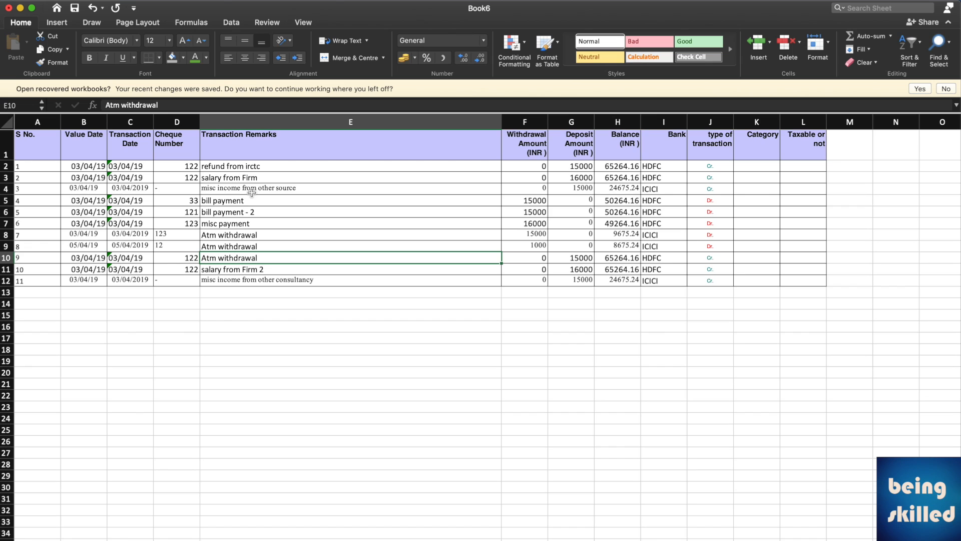
- Examine the statement's header row from S No. and Value Date through to the Balance column
{"action": "left_click", "coordinate": [121, 169]}
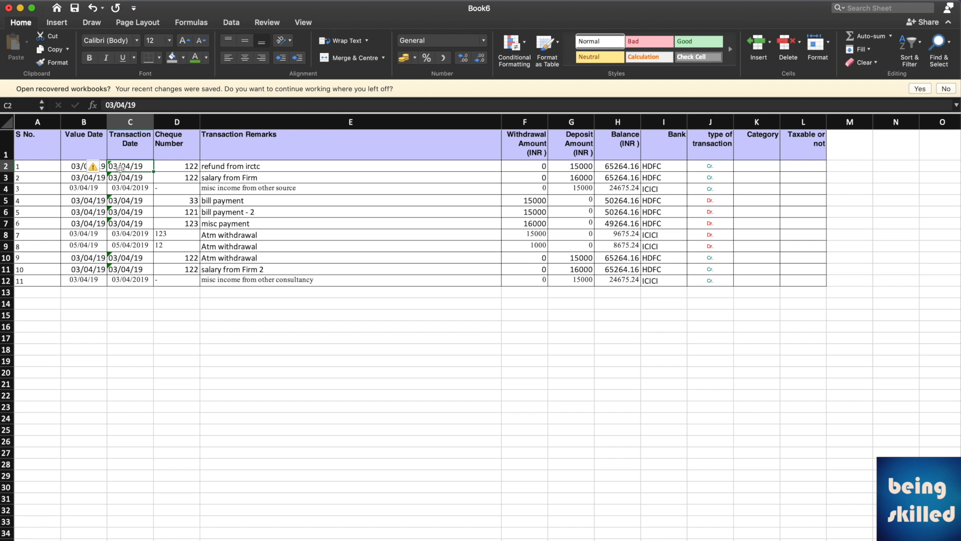
{"action": "key", "text": "Up"}
{"action": "key", "text": "Left"}
{"action": "key", "text": "Left"}
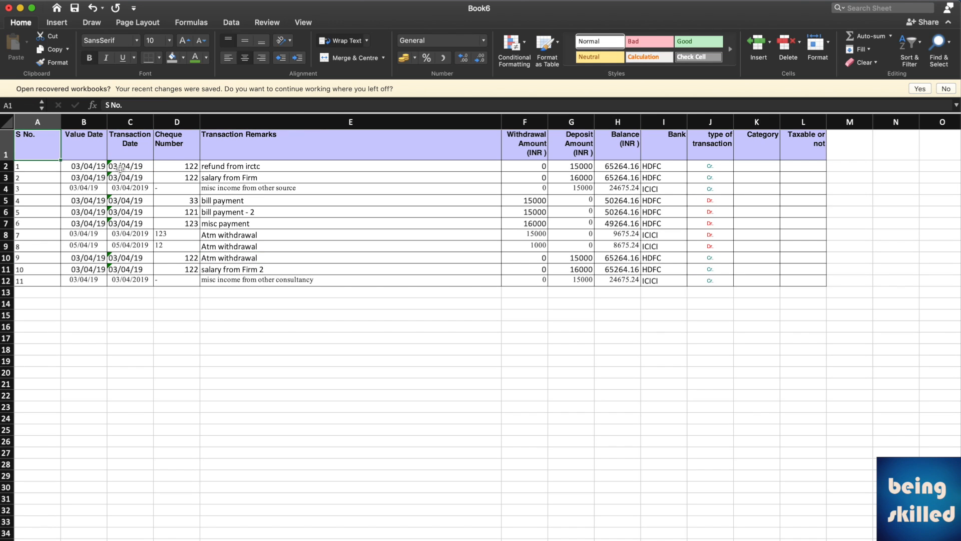
{"action": "key", "text": "shift+Down"}
{"action": "key", "text": "shift+Down"}
{"action": "key", "text": "shift+Down"}
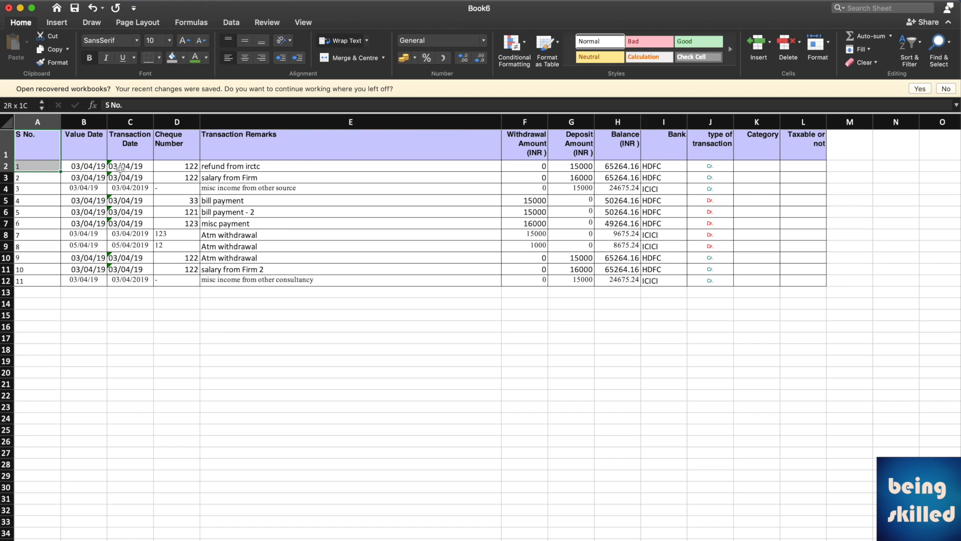
{"action": "key", "text": "shift+Up"}
{"action": "key", "text": "shift+Up"}
{"action": "key", "text": "shift+Up"}
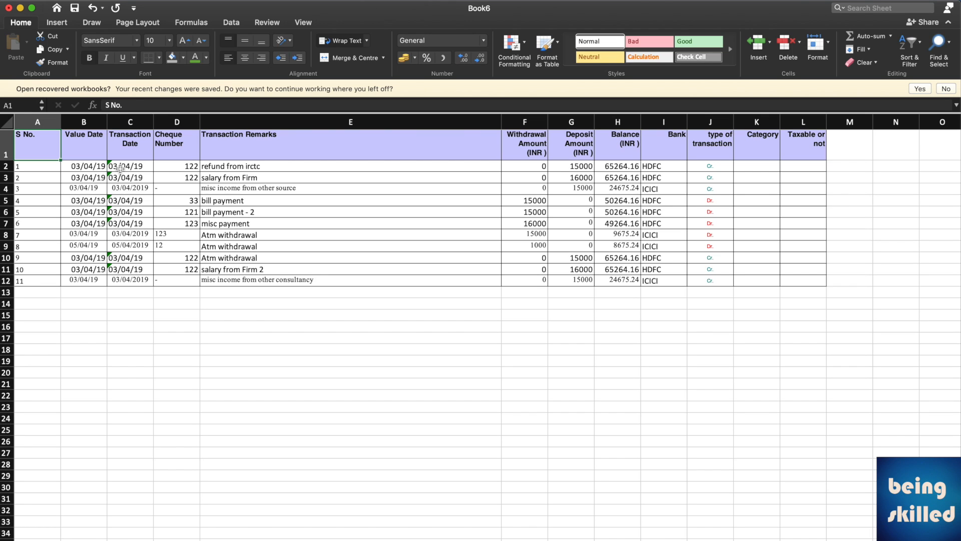
{"action": "key", "text": "shift+Right"}
{"action": "key", "text": "shift+Left"}
{"action": "key", "text": "Right"}
{"action": "key", "text": "shift+Right"}
{"action": "key", "text": "shift+Right"}
{"action": "key", "text": "shift+Right"}
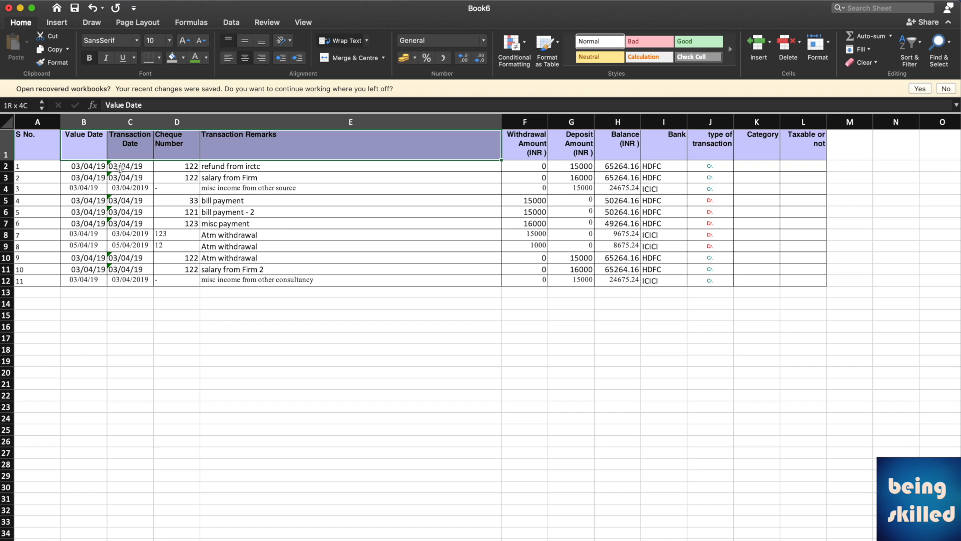
{"action": "key", "text": "shift+Right"}
{"action": "key", "text": "shift+Right"}
{"action": "key", "text": "shift+Right"}
{"action": "key", "text": "shift+Right"}
{"action": "key", "text": "shift+Left"}
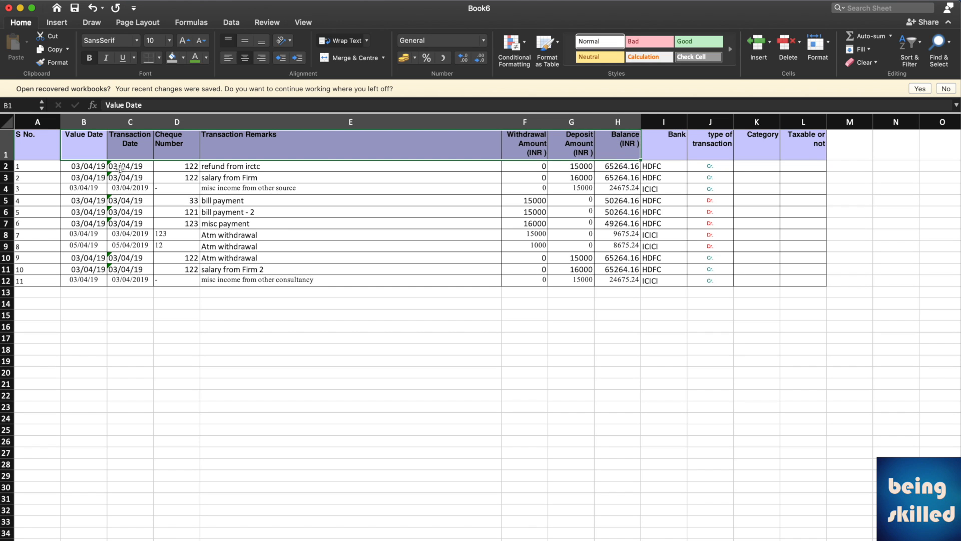
- Review the individual column headings, including Transaction Remarks, the amounts, Bank, type of transaction, Category and Taxable or not
{"action": "key", "text": "Left"}
{"action": "key", "text": "Right"}
{"action": "key", "text": "Right"}
{"action": "key", "text": "Right"}
{"action": "key", "text": "Right"}
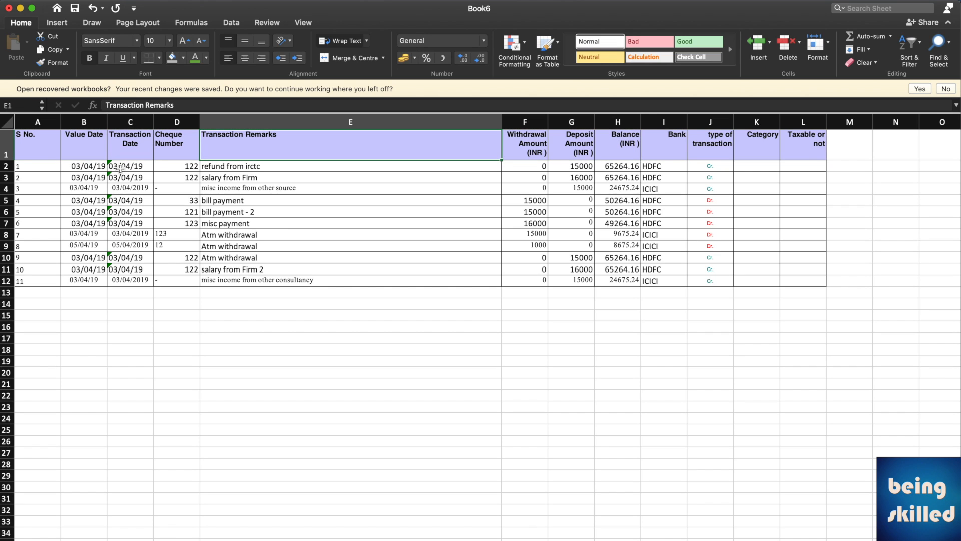
{"action": "key", "text": "Right"}
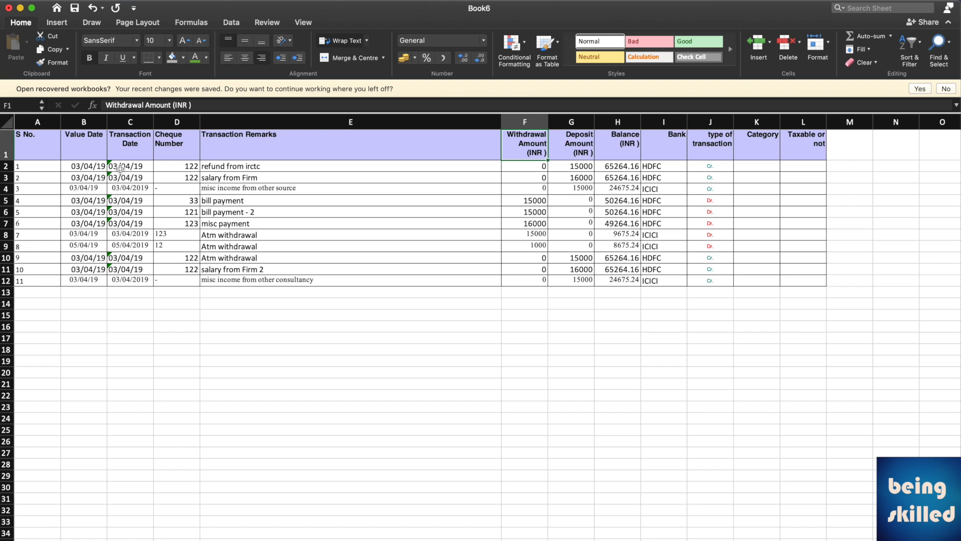
{"action": "key", "text": "Right"}
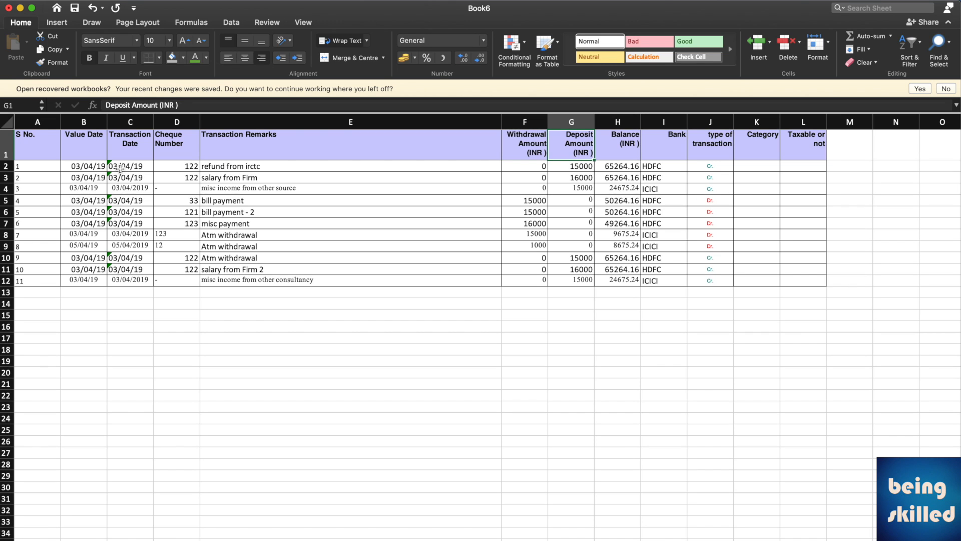
{"action": "key", "text": "Right"}
{"action": "key", "text": "Right"}
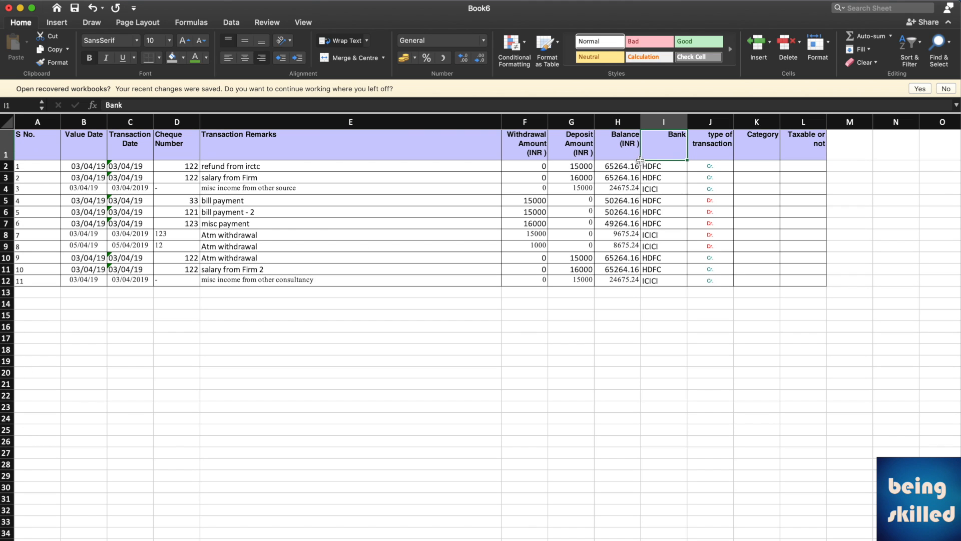
{"action": "left_click", "coordinate": [668, 176]}
{"action": "left_click", "coordinate": [701, 151]}
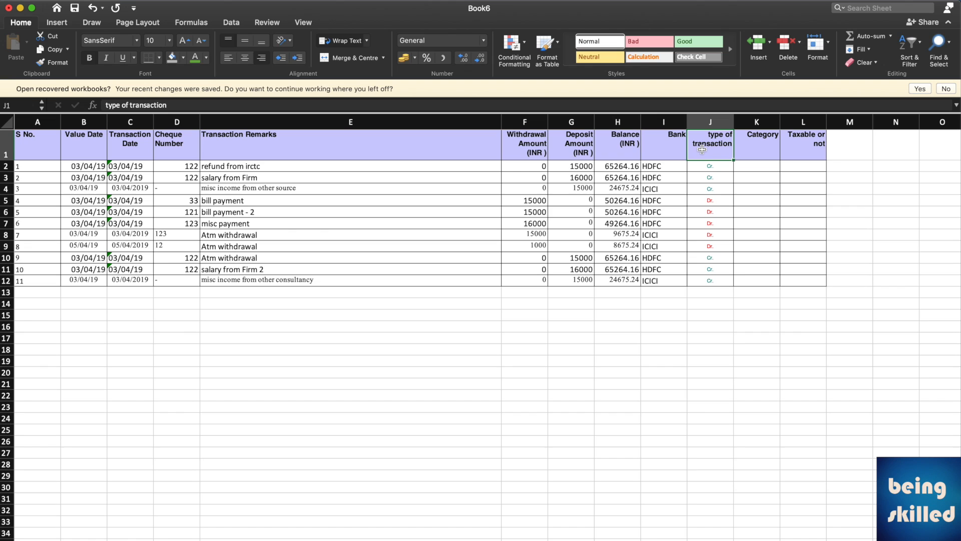
{"action": "left_click", "coordinate": [762, 146]}
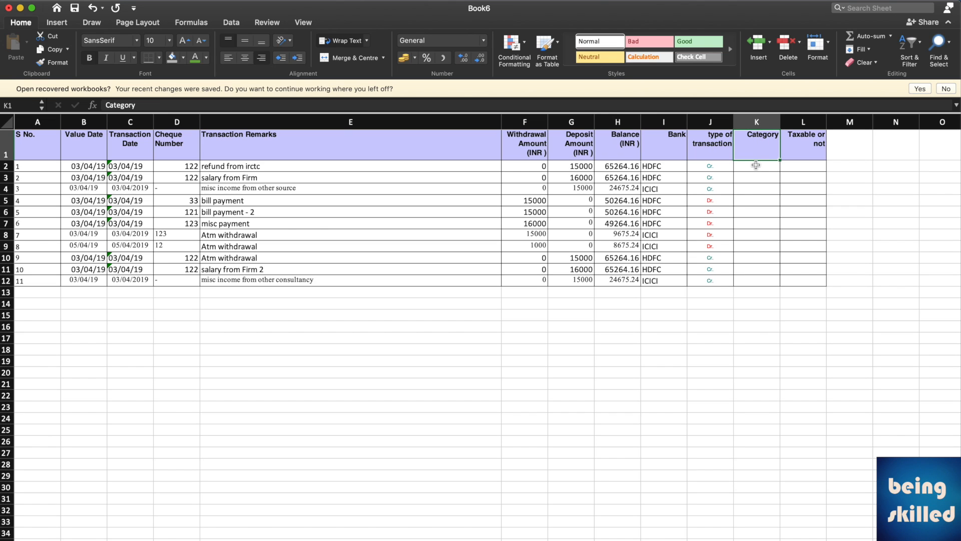
{"action": "left_click", "coordinate": [813, 144]}
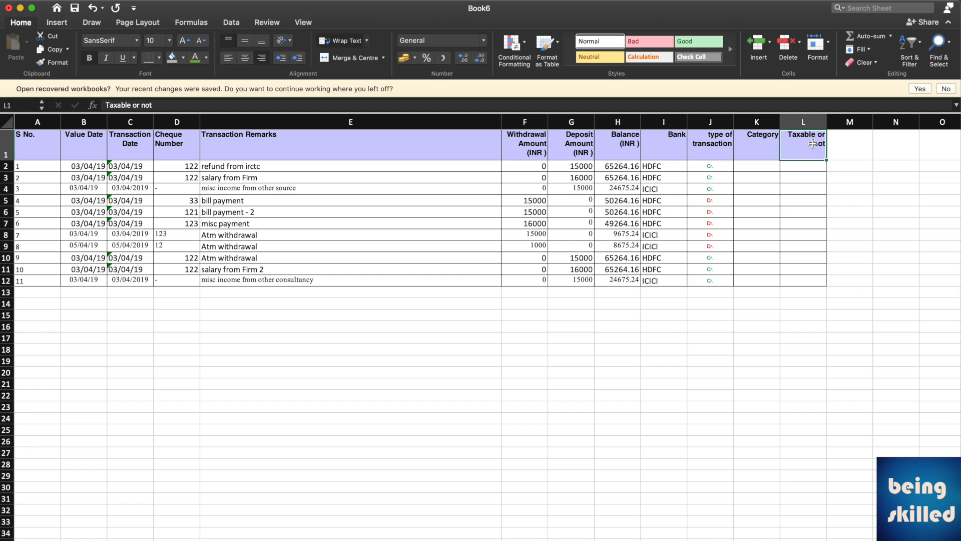
- Look over the serial number, dates, cheque number and remarks of the first transaction records
{"action": "left_click", "coordinate": [83, 149]}
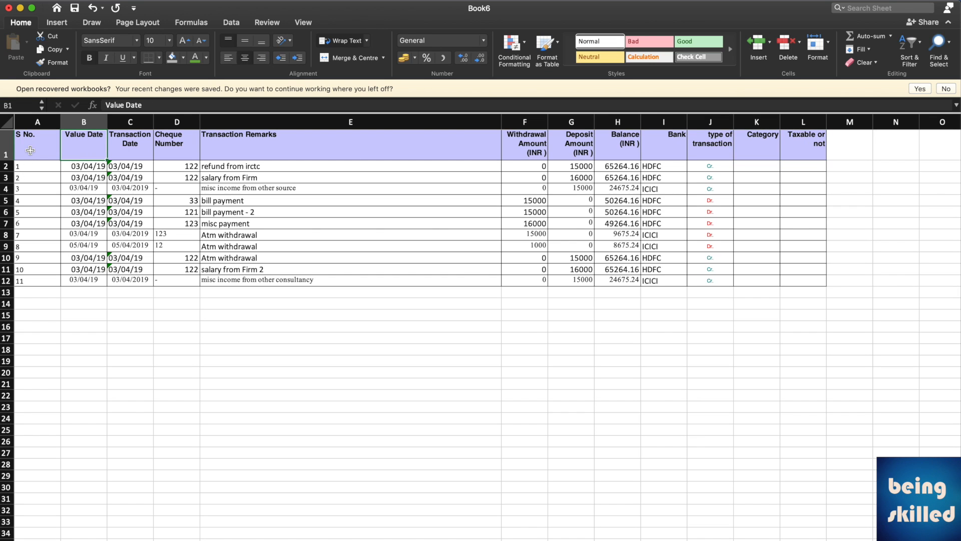
{"action": "left_click", "coordinate": [31, 166]}
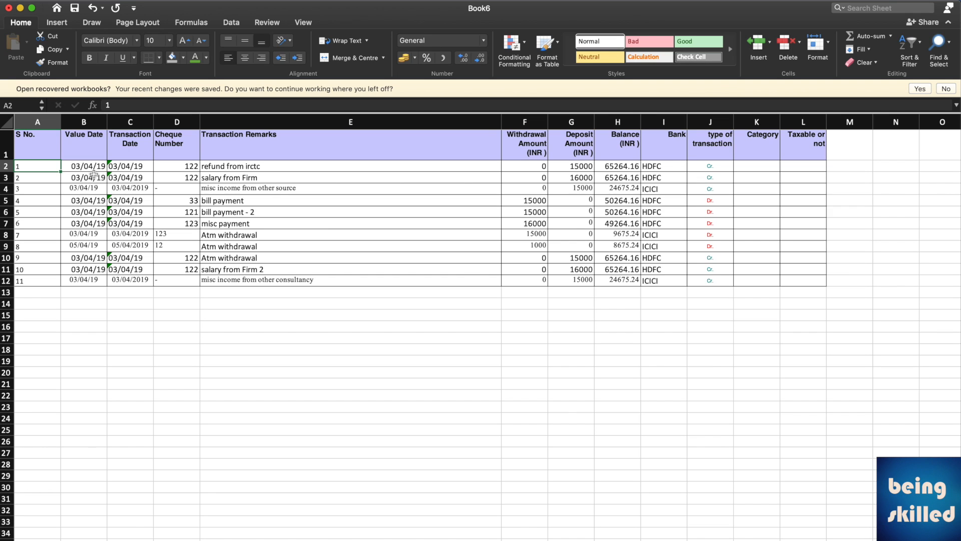
{"action": "key", "text": "Right"}
{"action": "key", "text": "Right"}
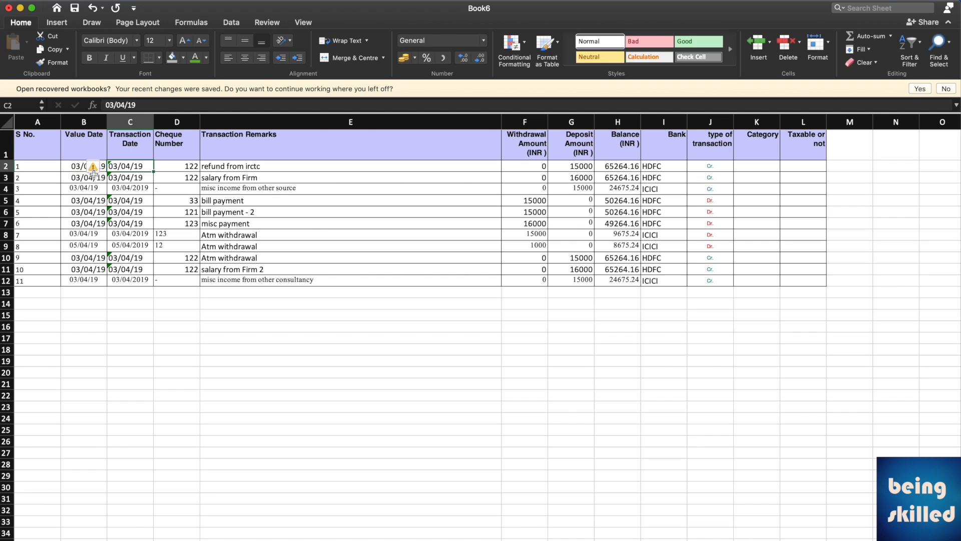
{"action": "key", "text": "Right"}
{"action": "key", "text": "Down"}
{"action": "key", "text": "Up"}
{"action": "key", "text": "Down"}
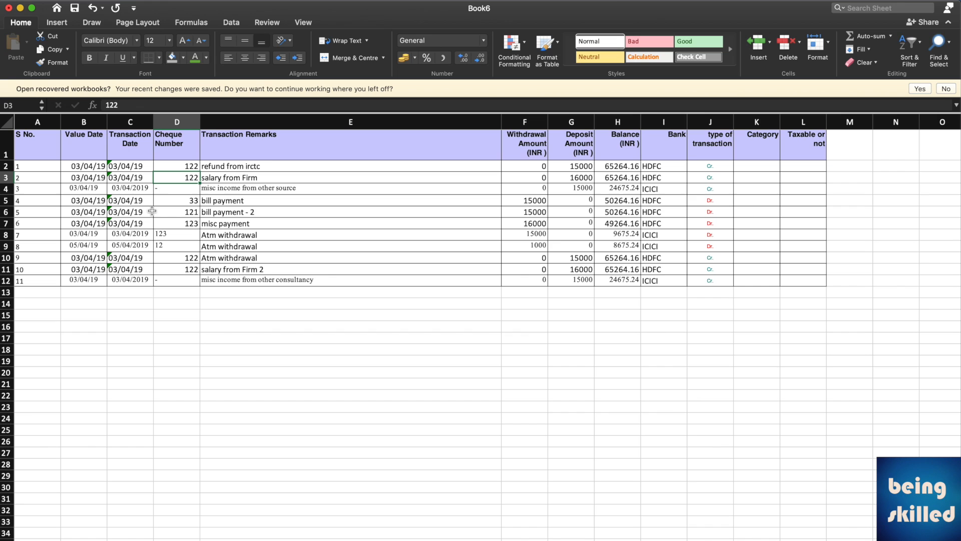
{"action": "left_click", "coordinate": [436, 198]}
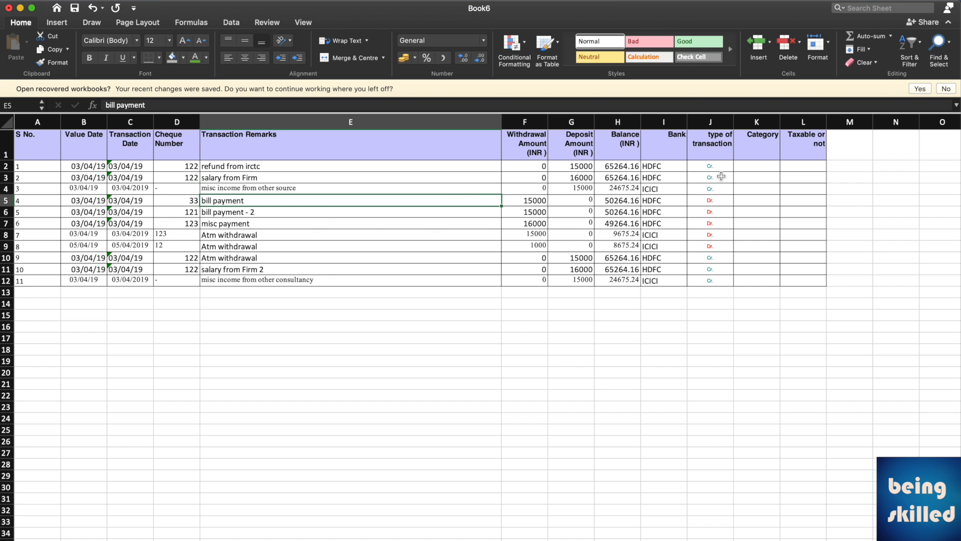
- Examine the Bank and type of transaction entries alongside the empty Category column
{"action": "left_click", "coordinate": [726, 147]}
{"action": "left_click_drag", "start_coordinate": [175, 335], "coordinate": [440, 457]}
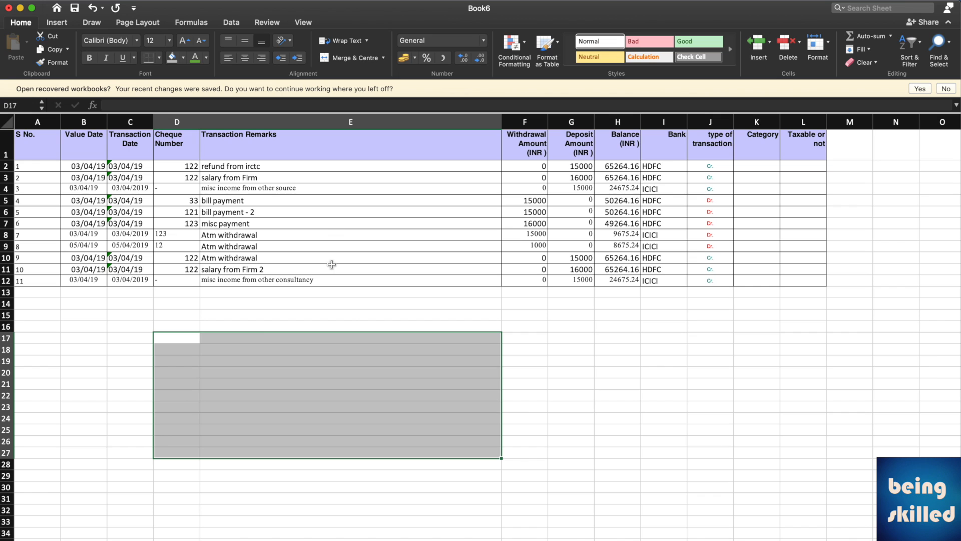
{"action": "scroll", "coordinate": [328, 259], "scroll_direction": "down", "scroll_amount": 1}
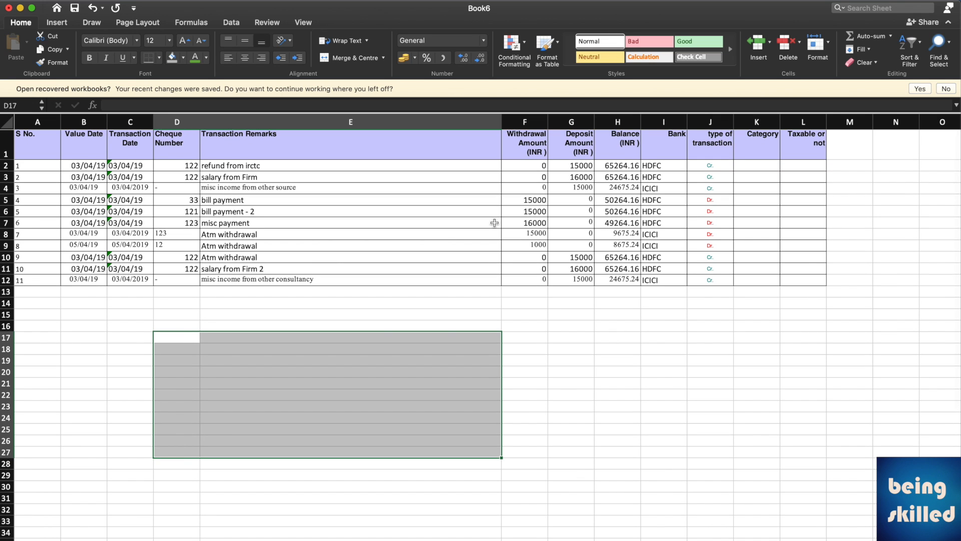
{"action": "left_click", "coordinate": [711, 146]}
{"action": "left_click", "coordinate": [921, 21]}
{"action": "left_click", "coordinate": [757, 165]}
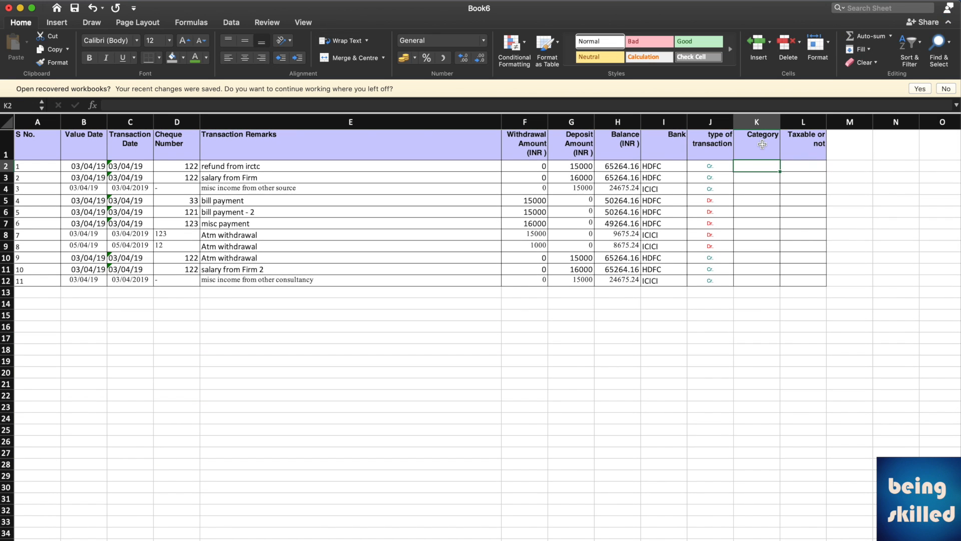
{"action": "left_click", "coordinate": [664, 224]}
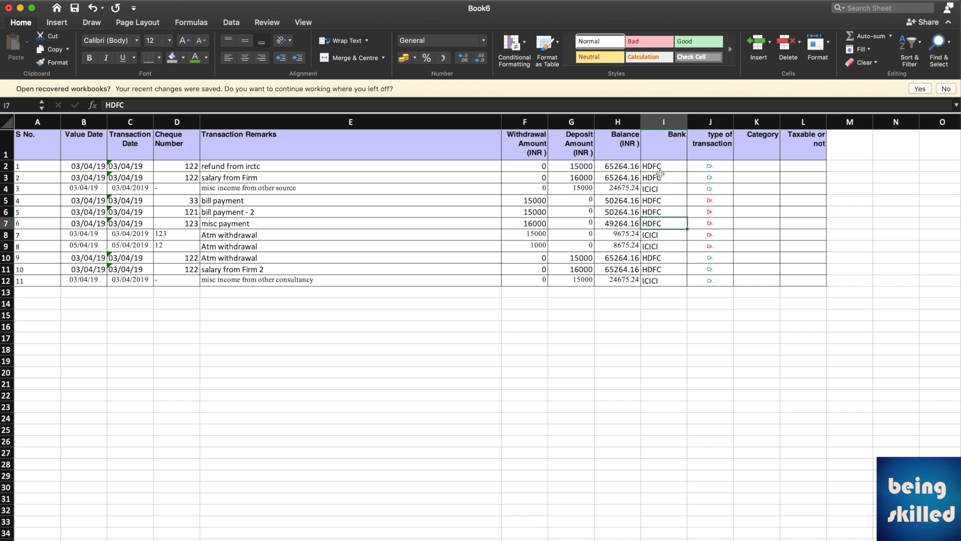
{"action": "left_click", "coordinate": [711, 170]}
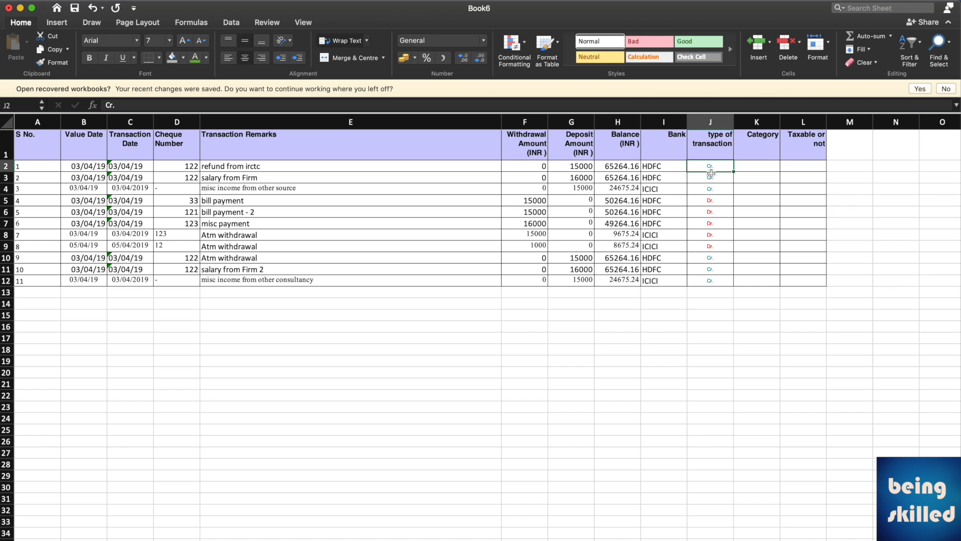
{"action": "key", "text": "Down"}
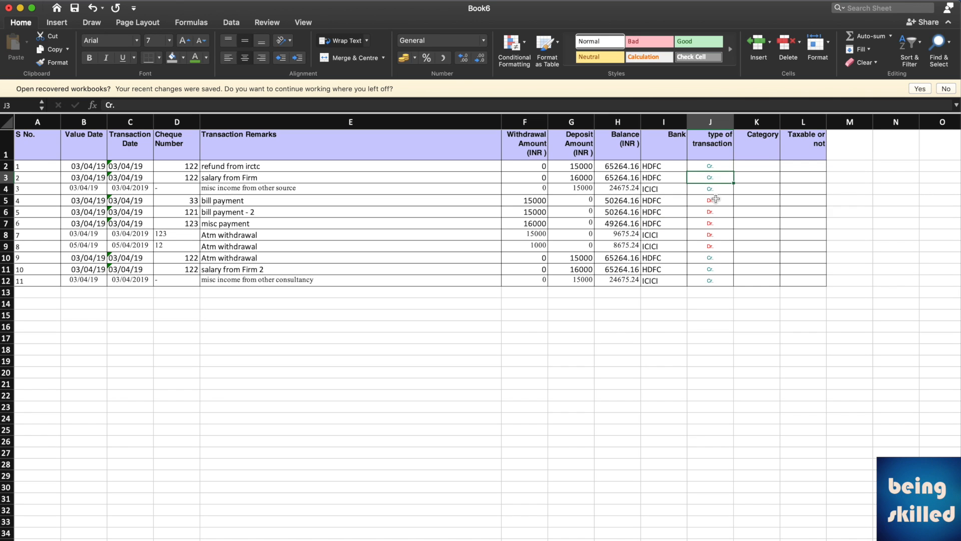
{"action": "key", "text": "Down"}
- Categorise the irctc refund in row 2 as Refund and mark it Non Taxable
{"action": "key", "text": "Right"}
{"action": "key", "text": "Up"}
{"action": "key", "text": "Up"}
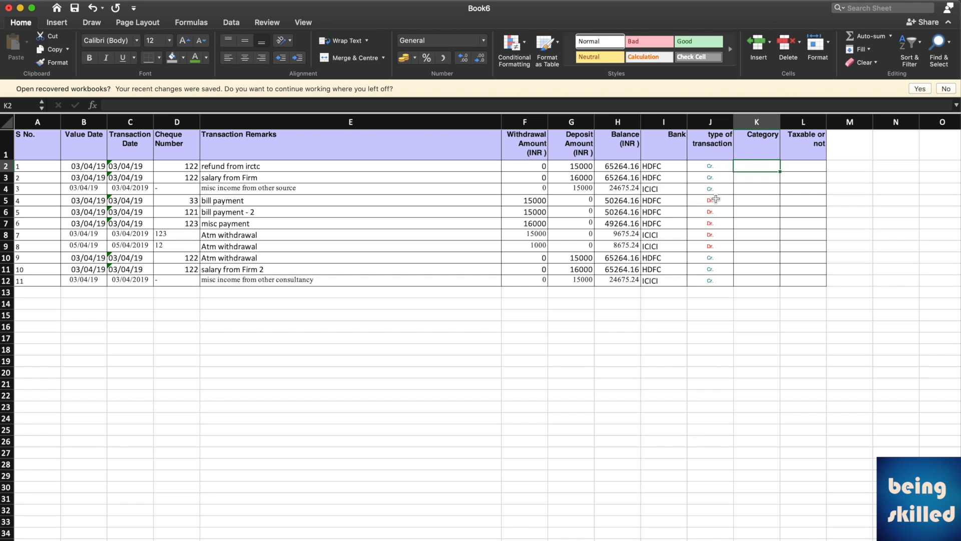
{"action": "type", "text": "Refund"}
{"action": "key", "text": "Tab"}
{"action": "type", "text": "Non"}
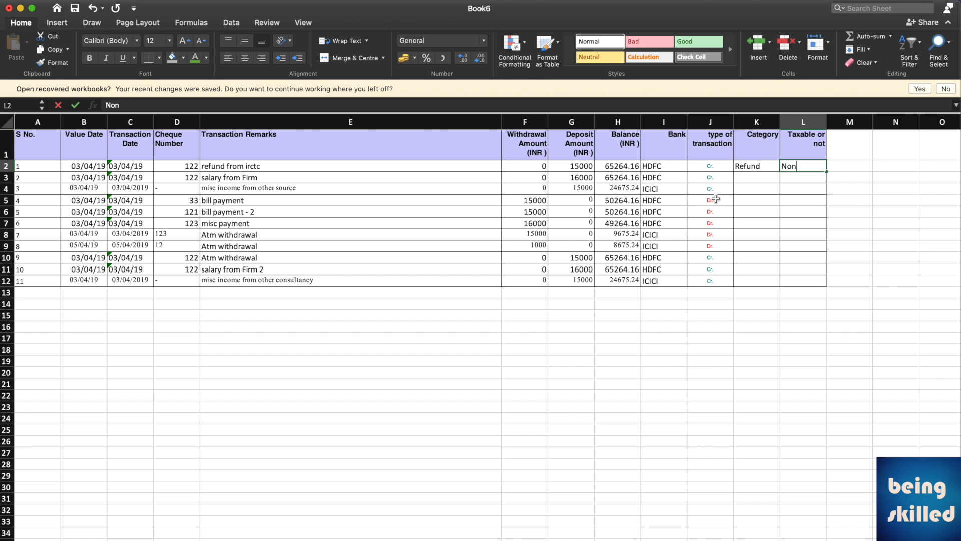
{"action": "type", "text": " Taxable"}
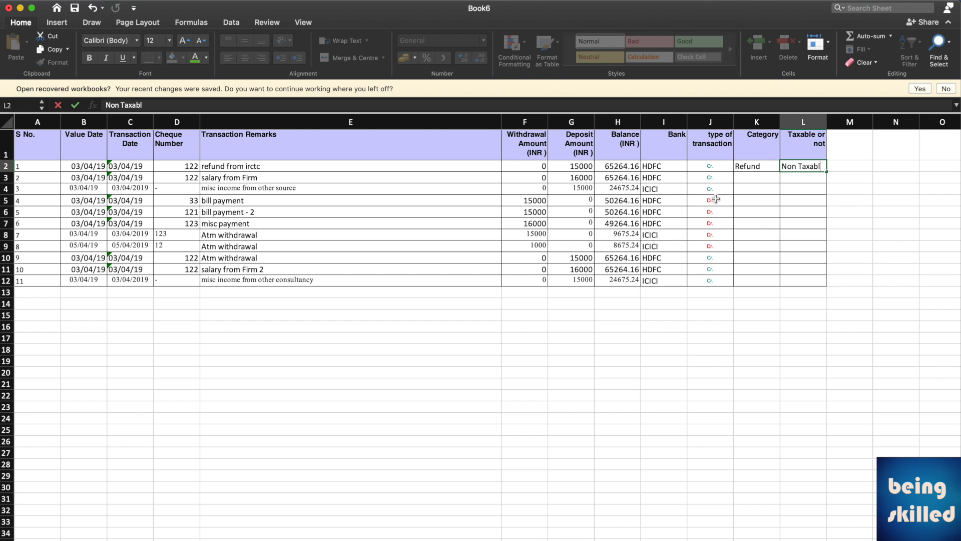
{"action": "key", "text": "Return"}
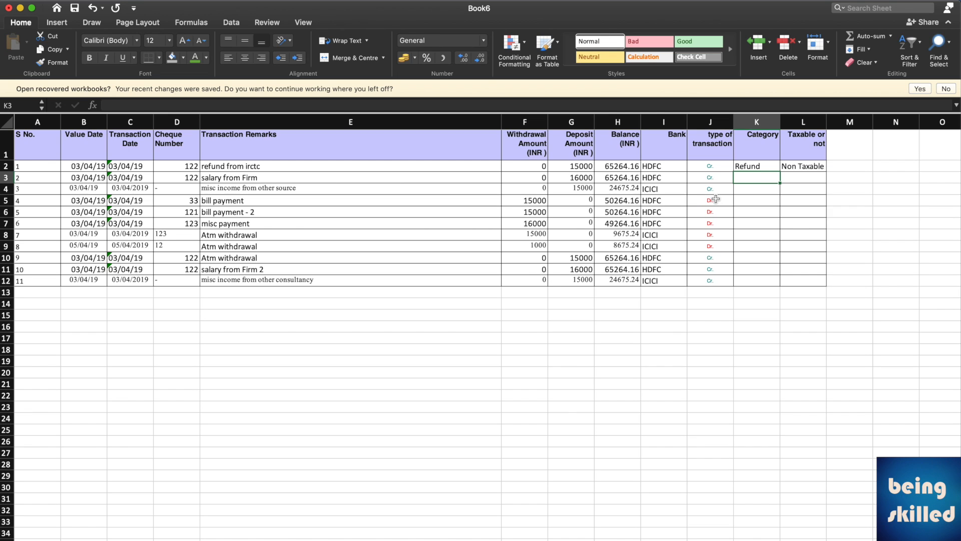
- Categorise the "salary from Firm" transaction in row 3 as Salary and mark it Taxable
{"action": "type", "text": "Salary"}
{"action": "key", "text": "Tab"}
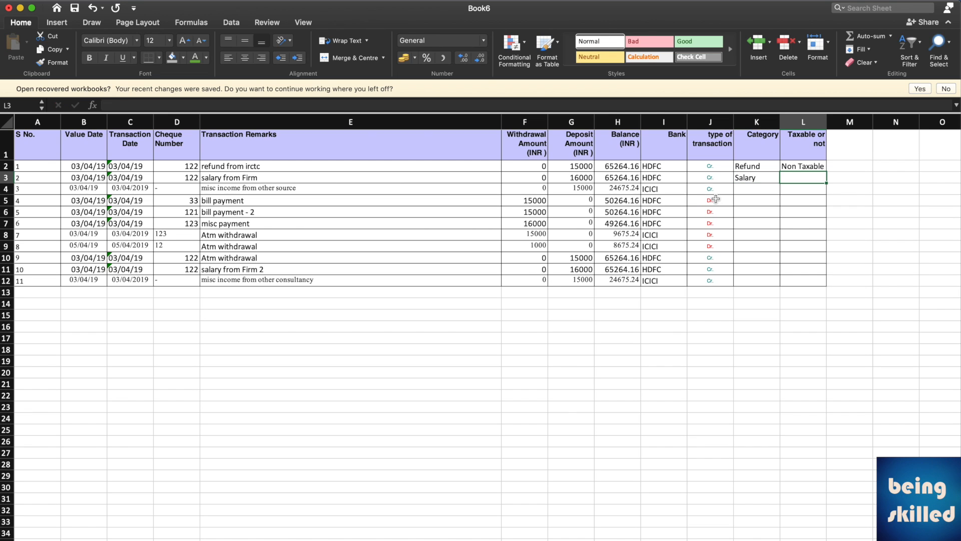
{"action": "type", "text": "Taxable"}
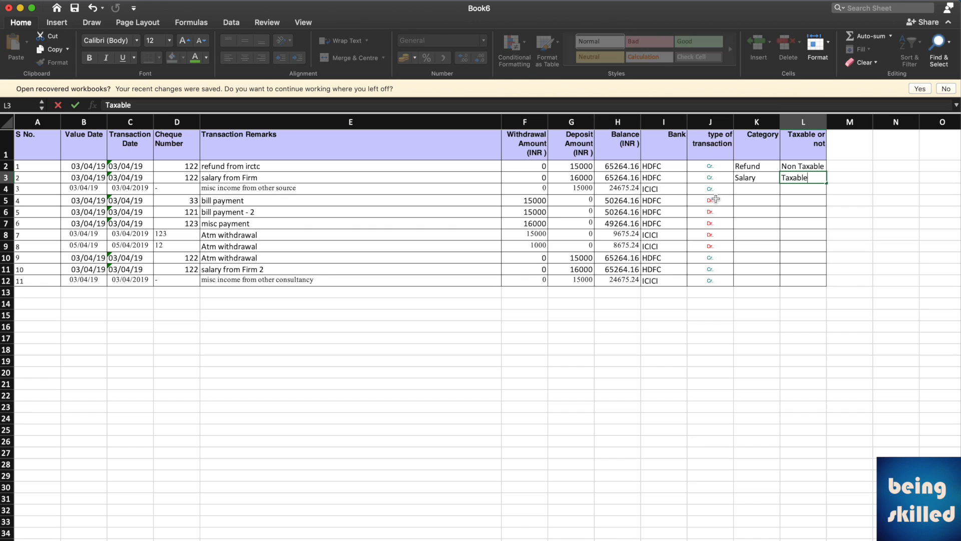
{"action": "key", "text": "Return"}
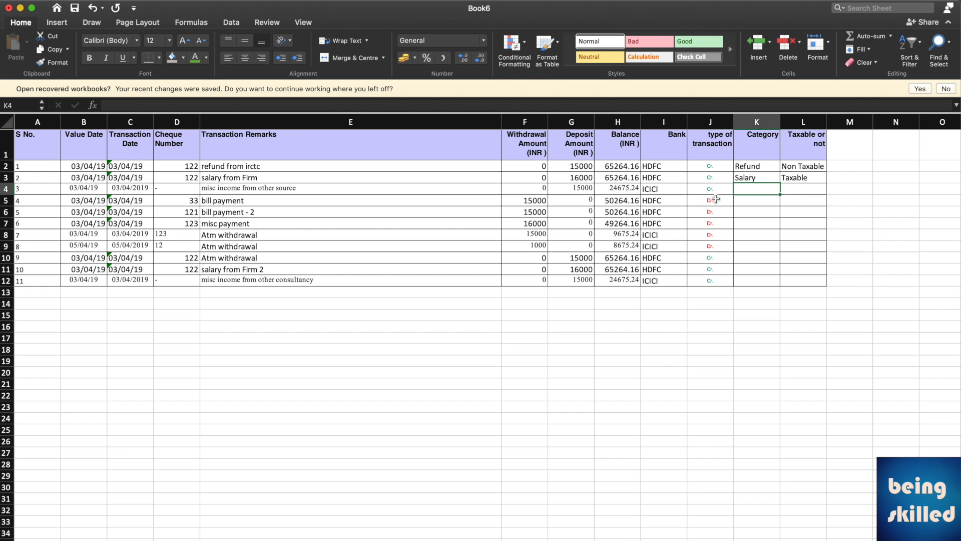
- Categorise the misc income from other source in row 4 as Income #1 and mark it Taxable
{"action": "type", "text": "Income #"}
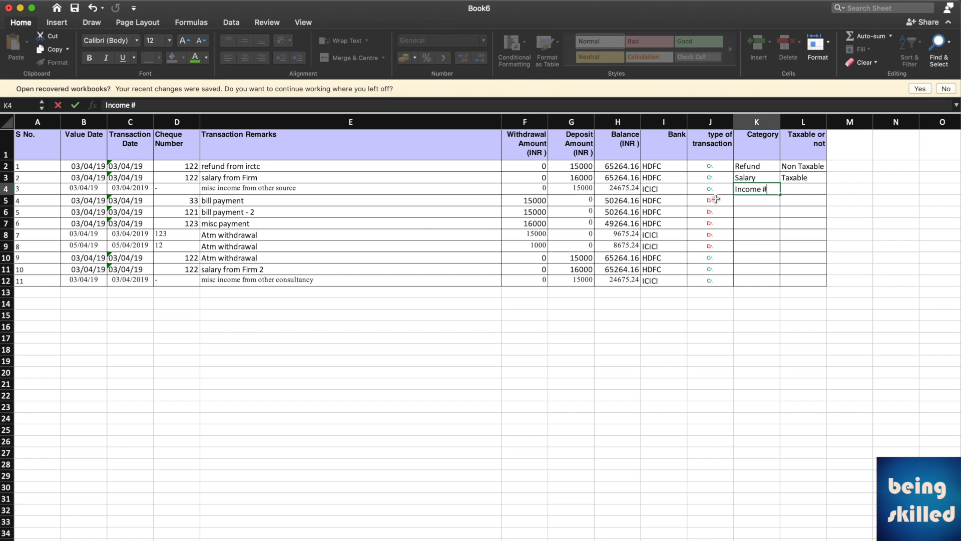
{"action": "type", "text": "1"}
{"action": "key", "text": "Tab"}
{"action": "type", "text": "T"}
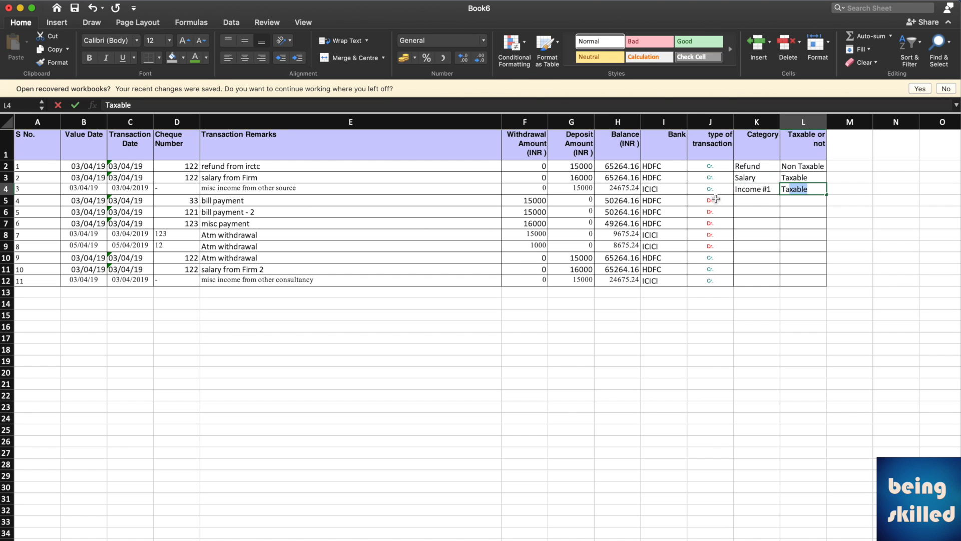
{"action": "key", "text": "Return"}
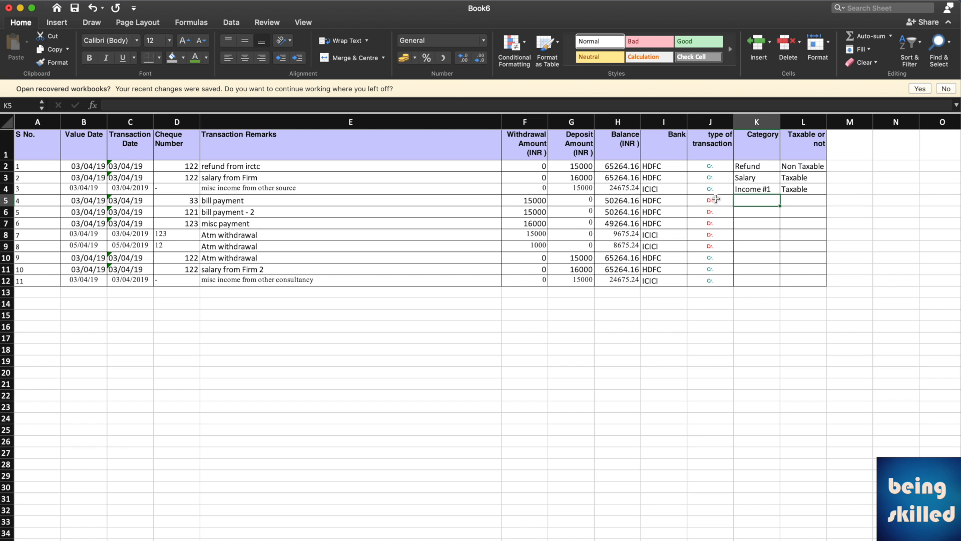
- Replace the transaction remark in row 10 with "Refund from Paypal"
{"action": "key", "text": "Down"}
{"action": "key", "text": "Down"}
{"action": "key", "text": "Down"}
{"action": "key", "text": "Down"}
{"action": "key", "text": "Down"}
{"action": "key", "text": "Left"}
{"action": "key", "text": "Right"}
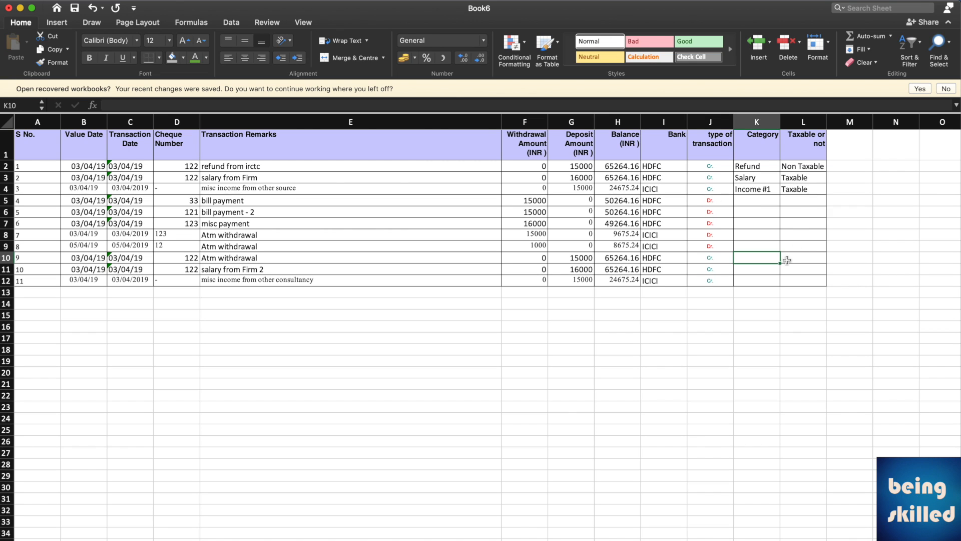
{"action": "key", "text": "Left"}
{"action": "key", "text": "Left"}
{"action": "key", "text": "Left"}
{"action": "key", "text": "Left"}
{"action": "key", "text": "Left"}
{"action": "key", "text": "Left"}
{"action": "key", "text": "Right"}
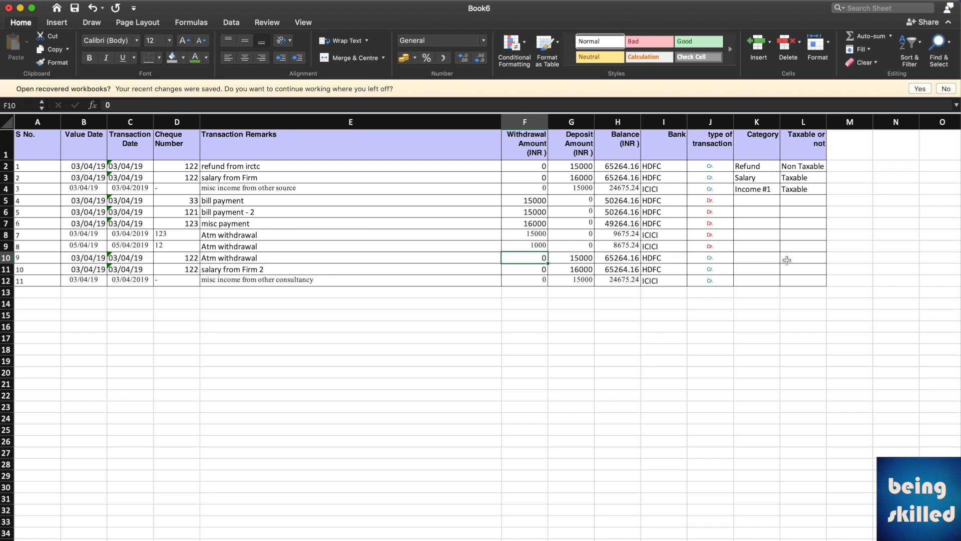
{"action": "key", "text": "Right"}
{"action": "key", "text": "Right"}
{"action": "key", "text": "Right"}
{"action": "key", "text": "Right"}
{"action": "key", "text": "Left"}
{"action": "key", "text": "Left"}
{"action": "key", "text": "Left"}
{"action": "key", "text": "Left"}
{"action": "key", "text": "Left"}
{"action": "key", "text": "Left"}
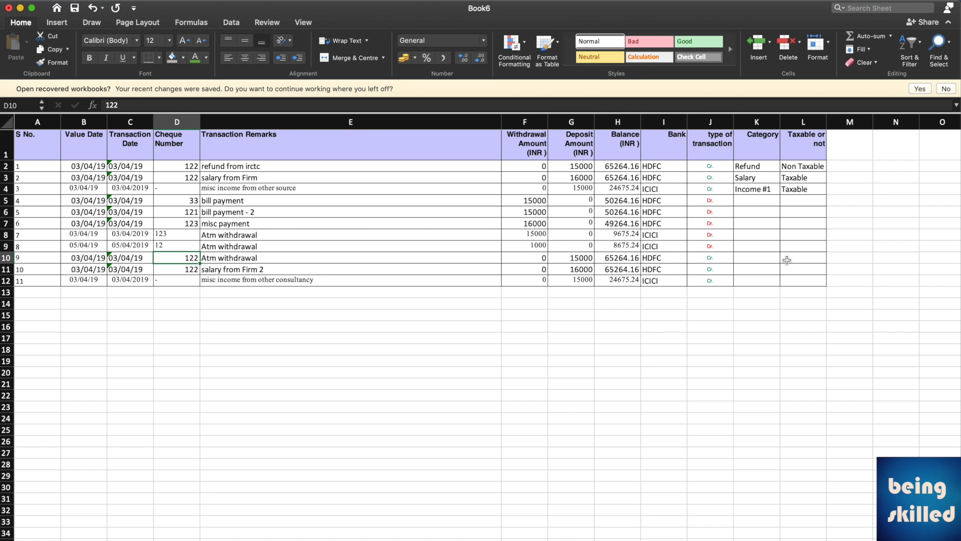
{"action": "key", "text": "Right"}
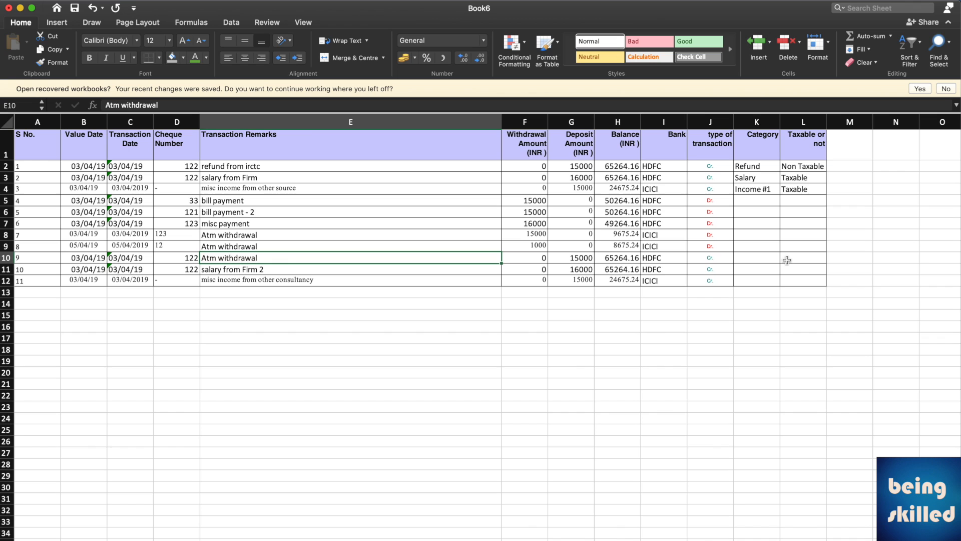
{"action": "type", "text": "Refund from "}
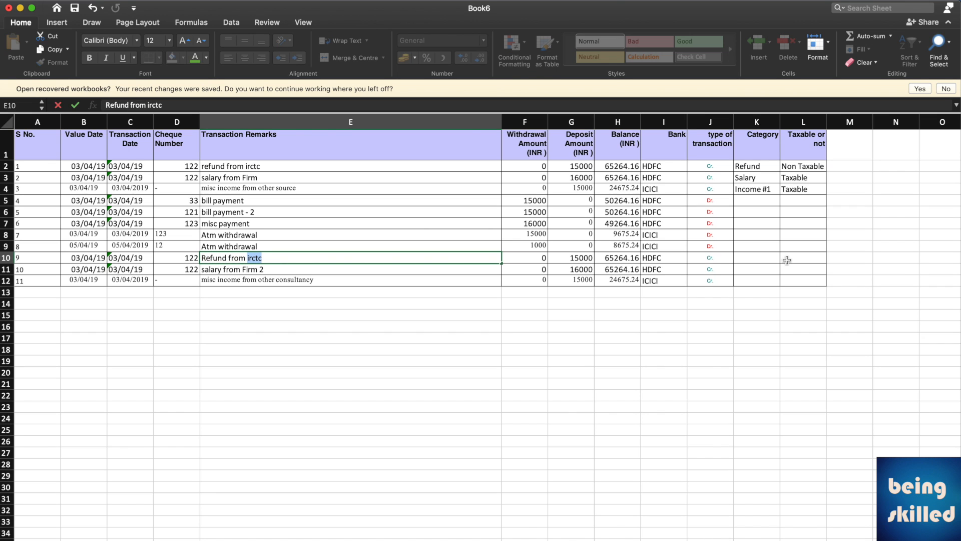
{"action": "type", "text": "Paypal"}
- Categorise the Paypal refund in row 10 as Refund and mark it Non Taxable
{"action": "key", "text": "Right"}
{"action": "key", "text": "Right"}
{"action": "key", "text": "Right"}
{"action": "key", "text": "Right"}
{"action": "key", "text": "Right"}
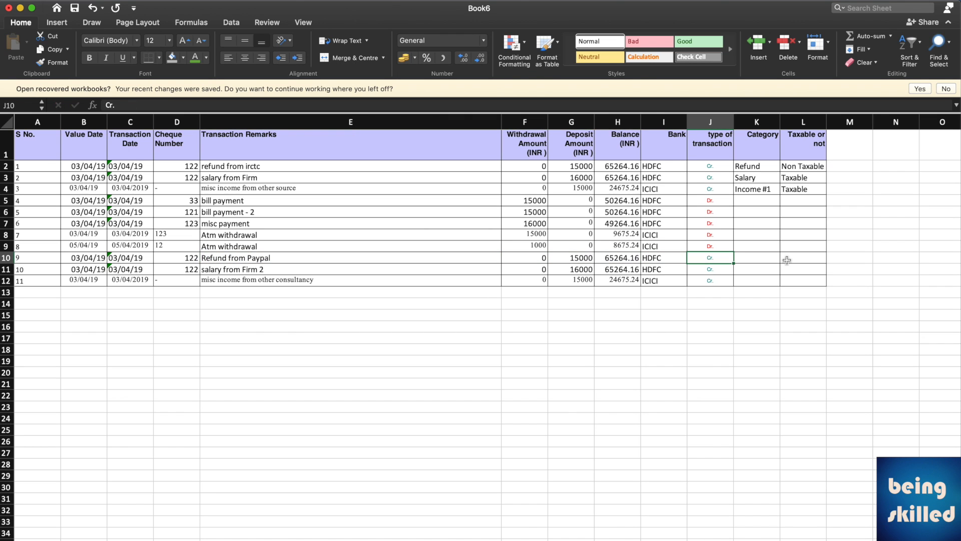
{"action": "key", "text": "Right"}
{"action": "type", "text": "R"}
{"action": "key", "text": "Right"}
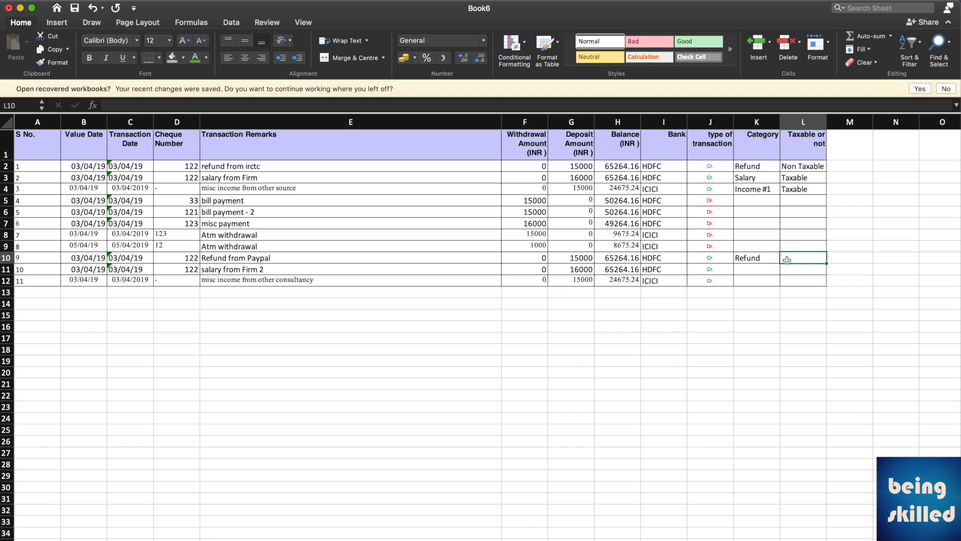
{"action": "type", "text": "Non"}
{"action": "key", "text": "Return"}
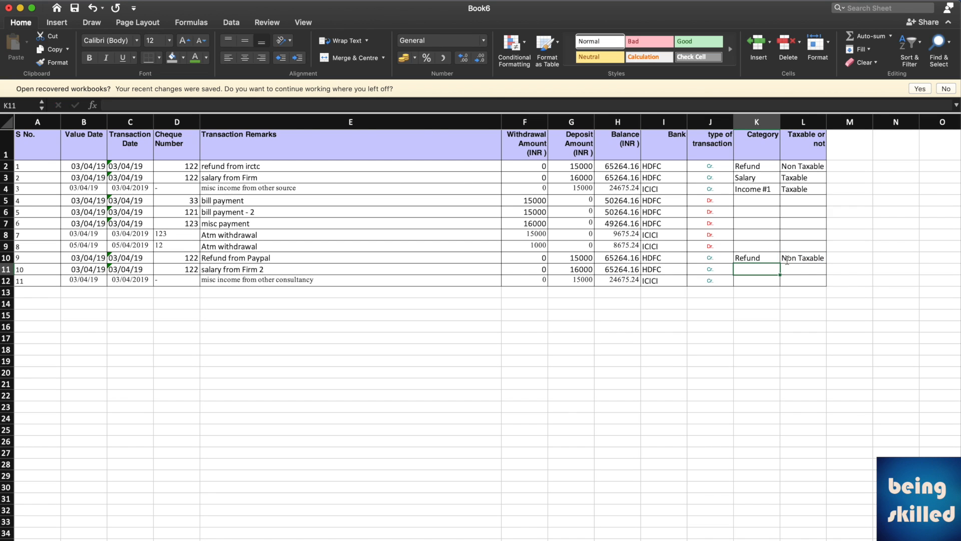
- Categorise the "salary from Firm 2" transaction in row 11 as Salary #2 and mark it Taxable
{"action": "type", "text": "Salary "}
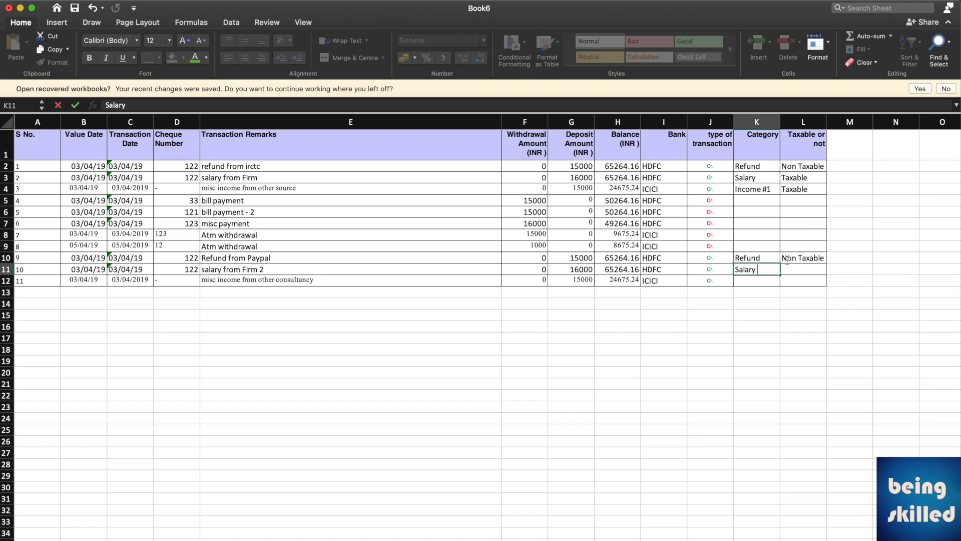
{"action": "type", "text": "#2"}
{"action": "key", "text": "Tab"}
{"action": "type", "text": "Taxable"}
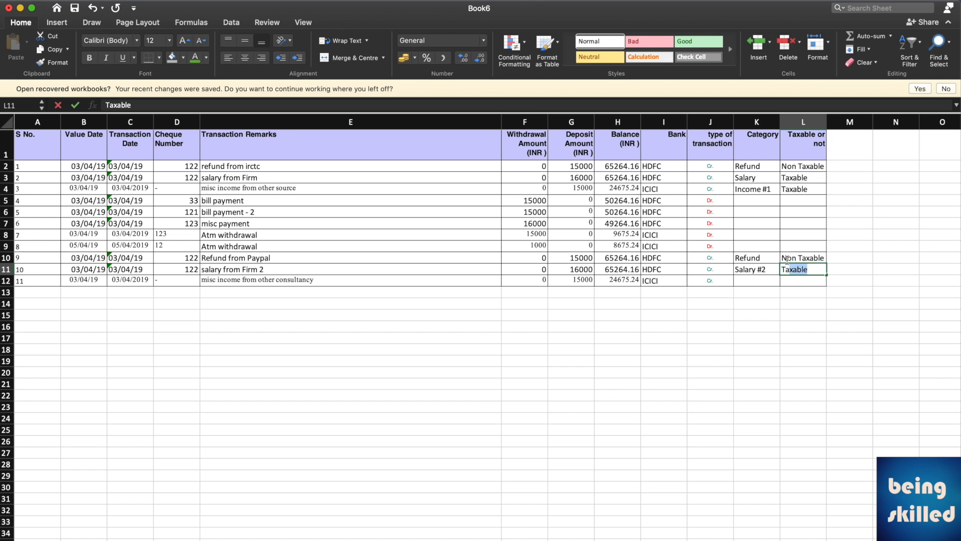
{"action": "key", "text": "Return"}
- Categorise the misc income from other consultancy in row 12 as Income #2 and mark it Taxable
{"action": "key", "text": "Left"}
{"action": "key", "text": "Left"}
{"action": "key", "text": "Left"}
{"action": "key", "text": "Left"}
{"action": "key", "text": "Left"}
{"action": "key", "text": "Left"}
{"action": "key", "text": "Left"}
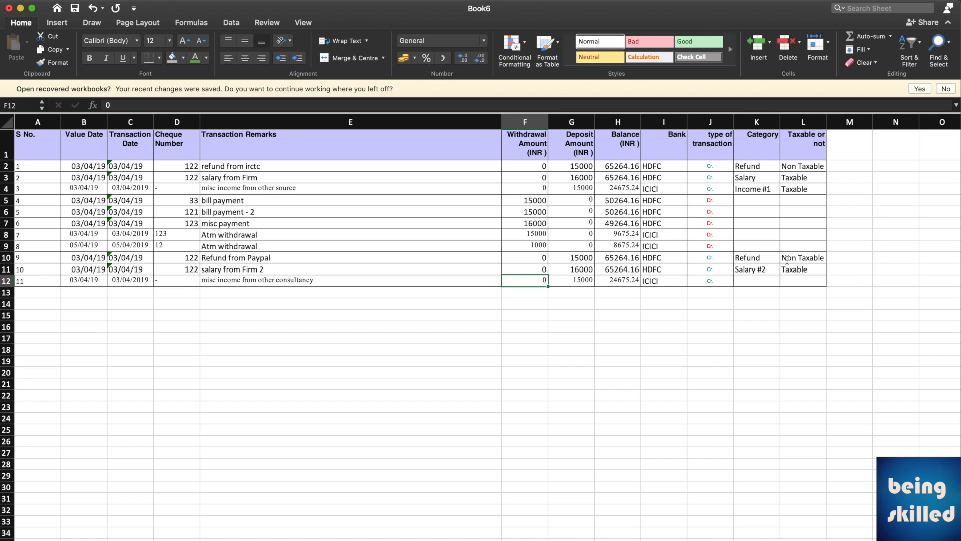
{"action": "key", "text": "Right"}
{"action": "key", "text": "Right"}
{"action": "key", "text": "Right"}
{"action": "key", "text": "Right"}
{"action": "key", "text": "Right"}
{"action": "key", "text": "Right"}
{"action": "key", "text": "Right"}
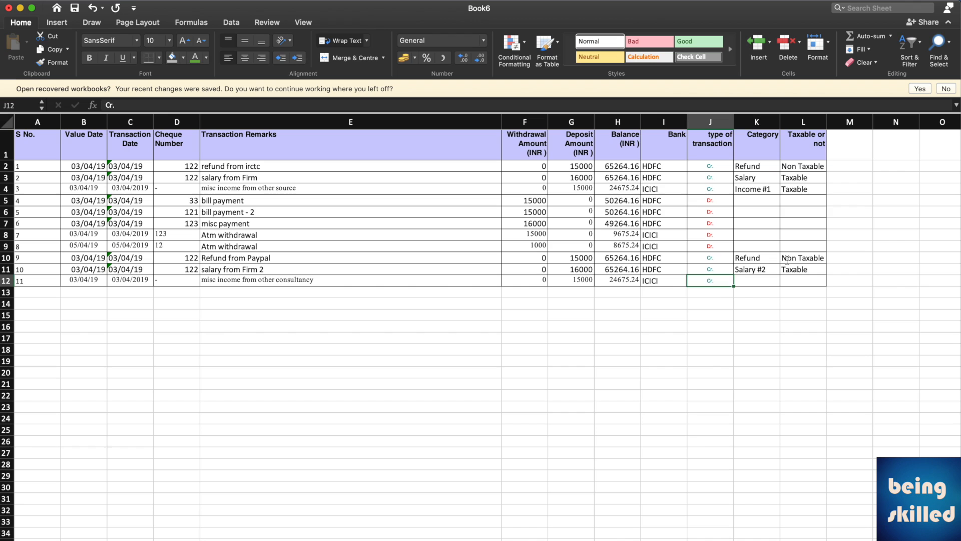
{"action": "type", "text": "Income #"}
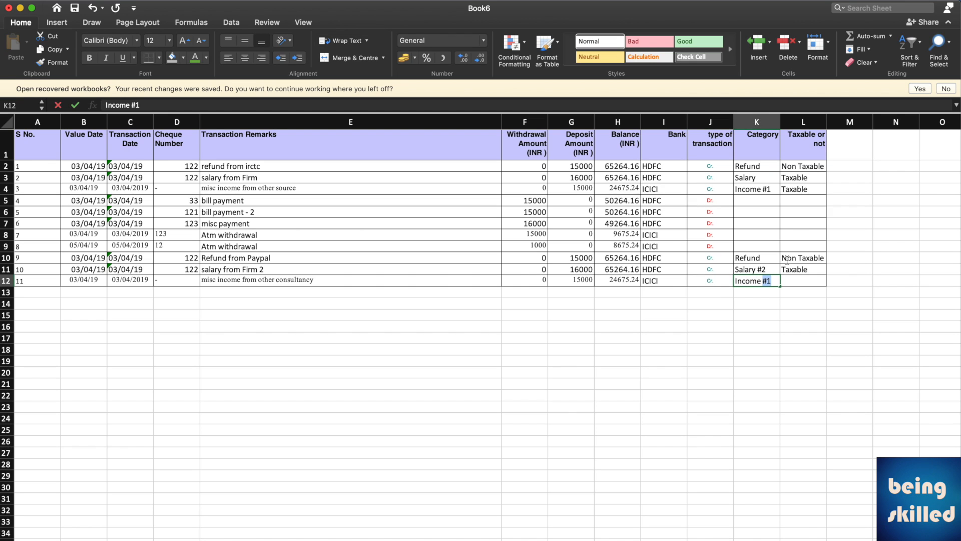
{"action": "type", "text": "2"}
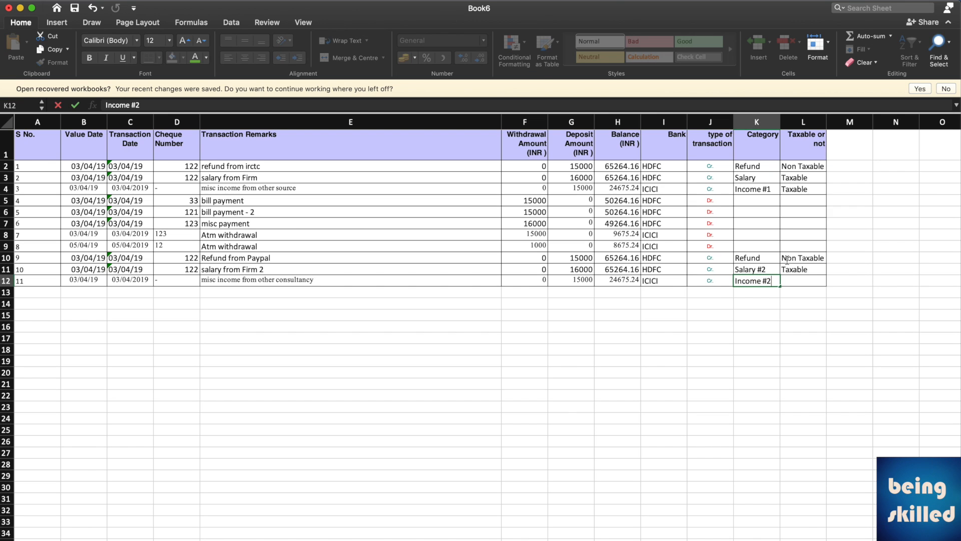
{"action": "key", "text": "Tab"}
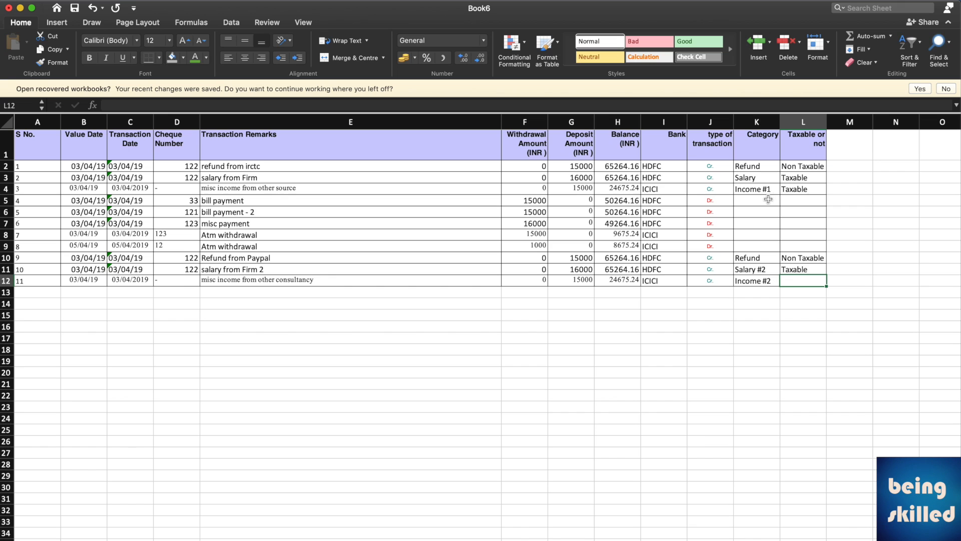
{"action": "type", "text": "Taxable"}
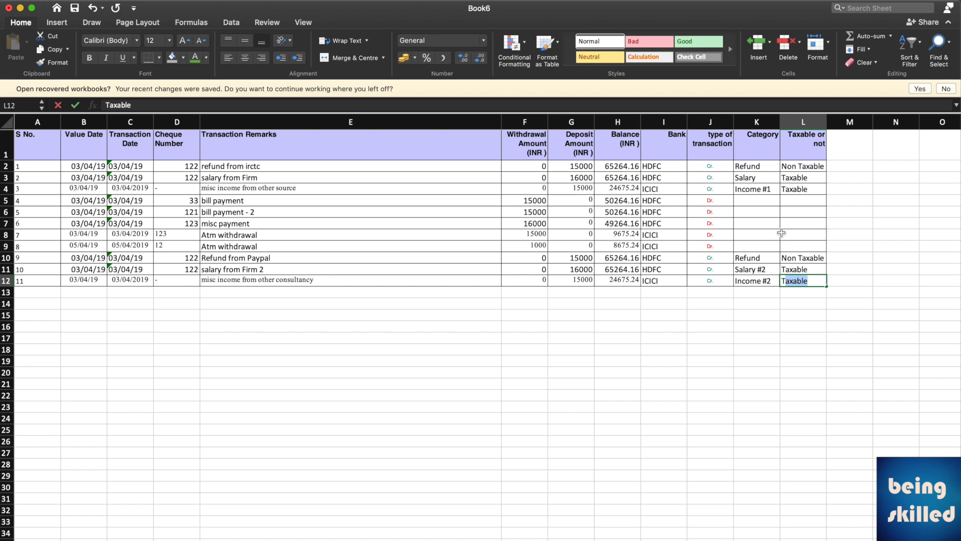
{"action": "key", "text": "Return"}
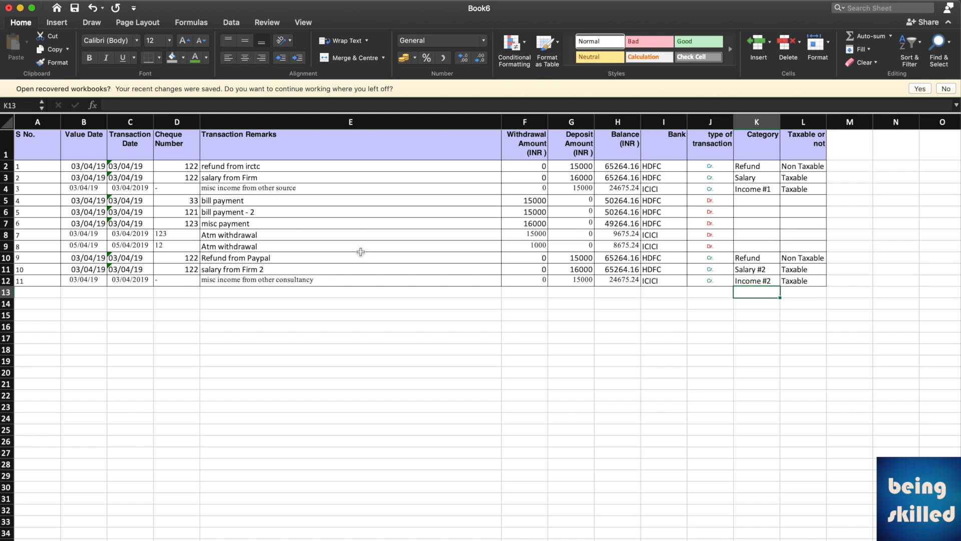
- Create a pivot table from the range A1:L12 and place it in the existing worksheet at cell D15
{"action": "left_click", "coordinate": [86, 157]}
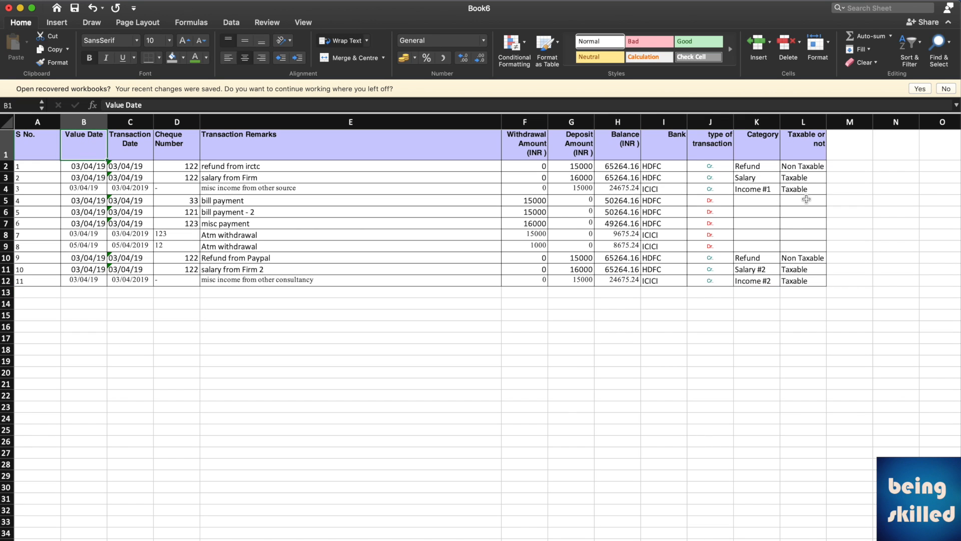
{"action": "left_click", "coordinate": [811, 142]}
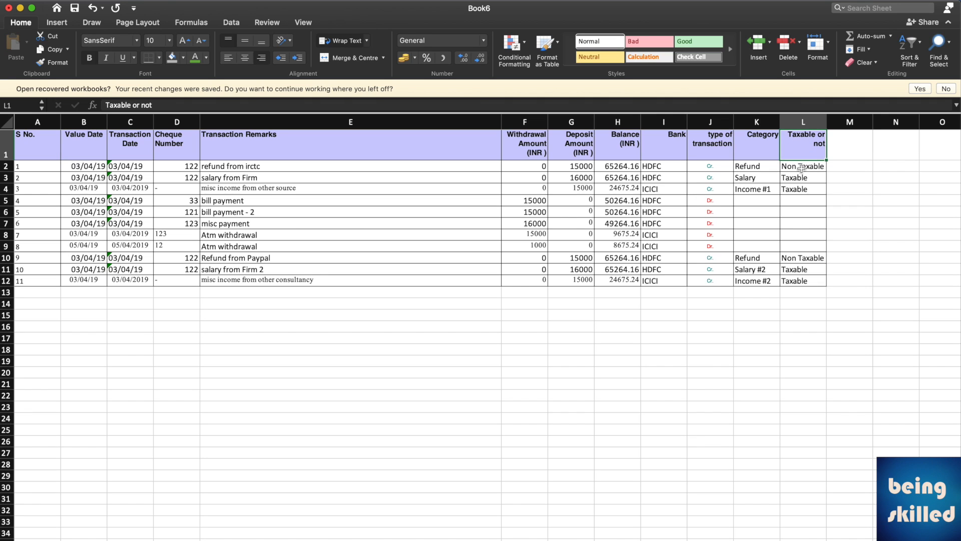
{"action": "left_click", "coordinate": [185, 316]}
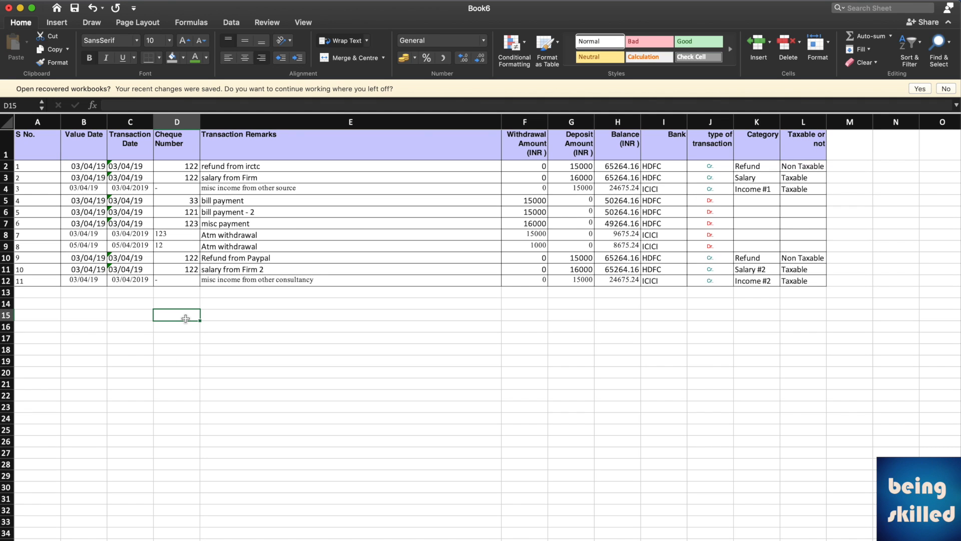
{"action": "left_click", "coordinate": [60, 24]}
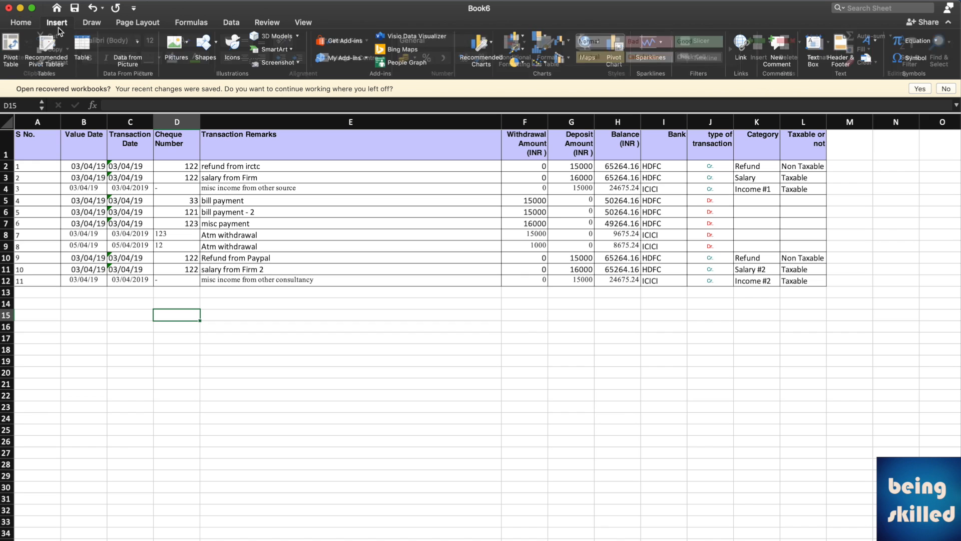
{"action": "left_click", "coordinate": [13, 50]}
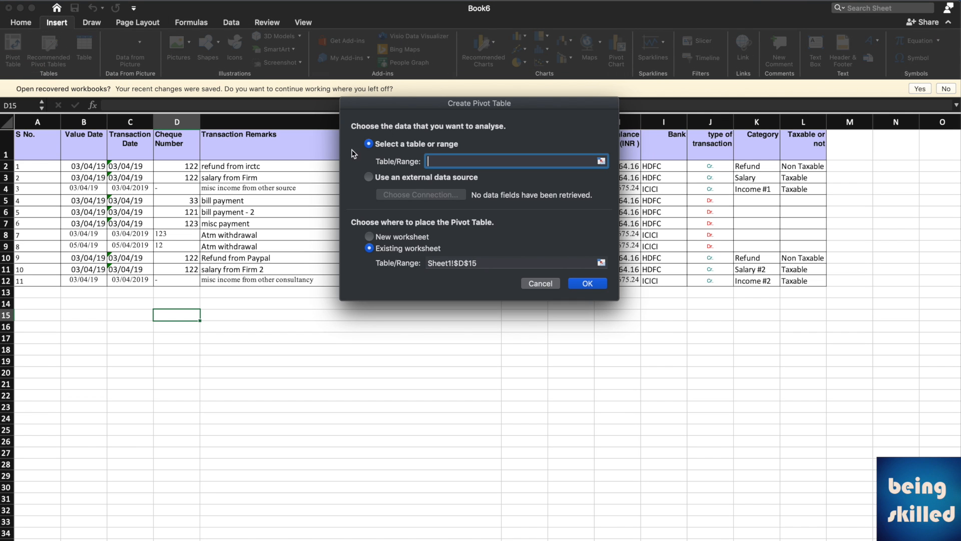
{"action": "left_click_drag", "start_coordinate": [48, 137], "coordinate": [789, 282]}
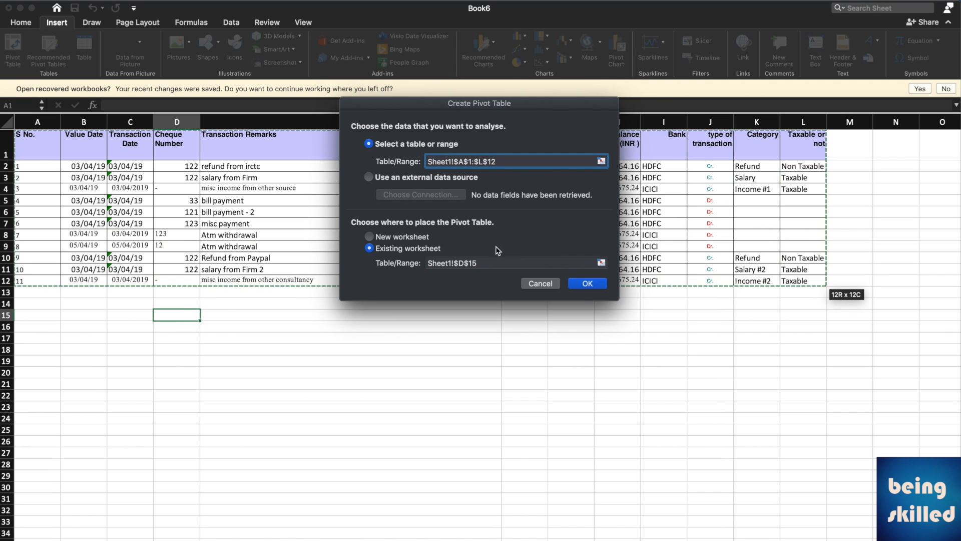
{"action": "left_click", "coordinate": [596, 283]}
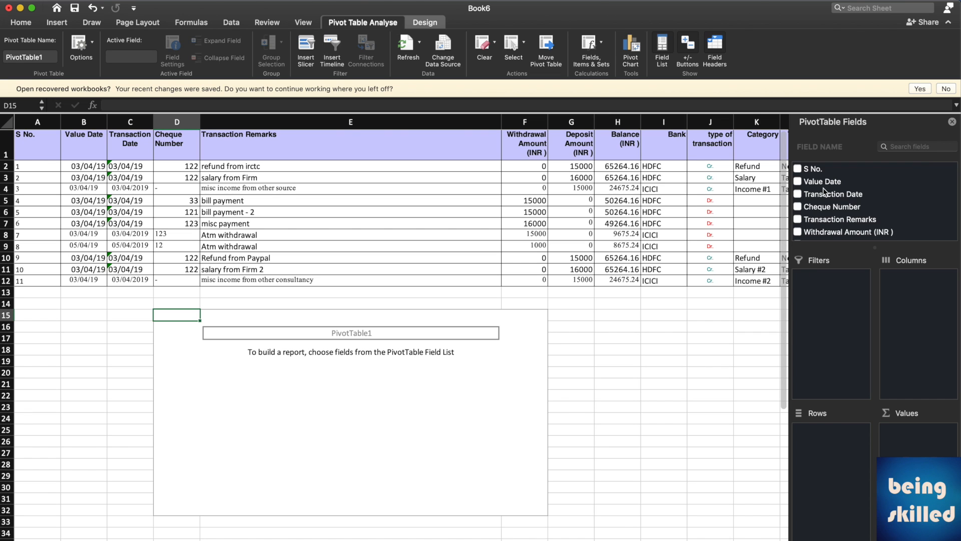
- Add the type of transaction field to the pivot table and use it as row labels
{"action": "scroll", "coordinate": [823, 192], "scroll_direction": "down", "scroll_amount": 1}
{"action": "scroll", "coordinate": [820, 189], "scroll_direction": "up", "scroll_amount": 1}
{"action": "scroll", "coordinate": [826, 196], "scroll_direction": "down", "scroll_amount": 2}
{"action": "scroll", "coordinate": [825, 197], "scroll_direction": "up", "scroll_amount": 2}
{"action": "scroll", "coordinate": [825, 196], "scroll_direction": "down", "scroll_amount": 5}
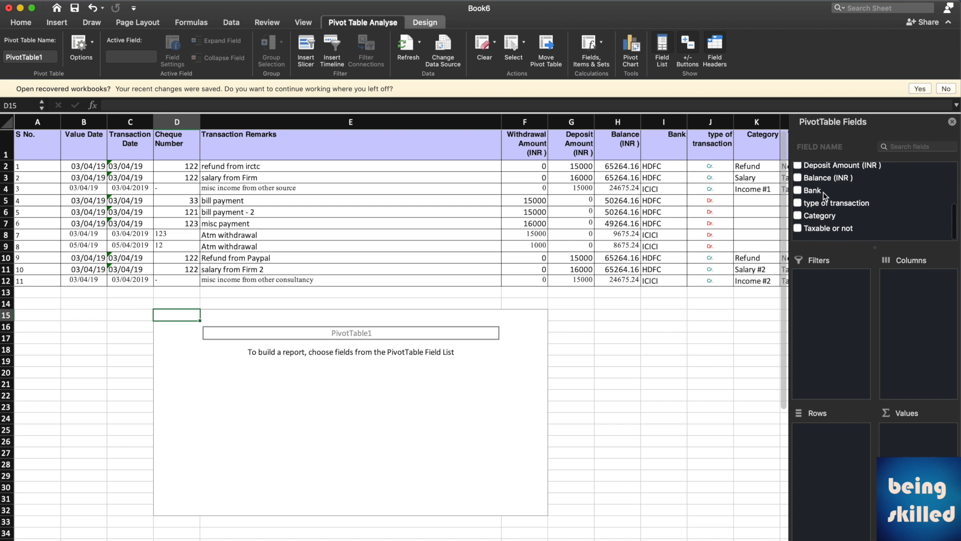
{"action": "left_click", "coordinate": [798, 222]}
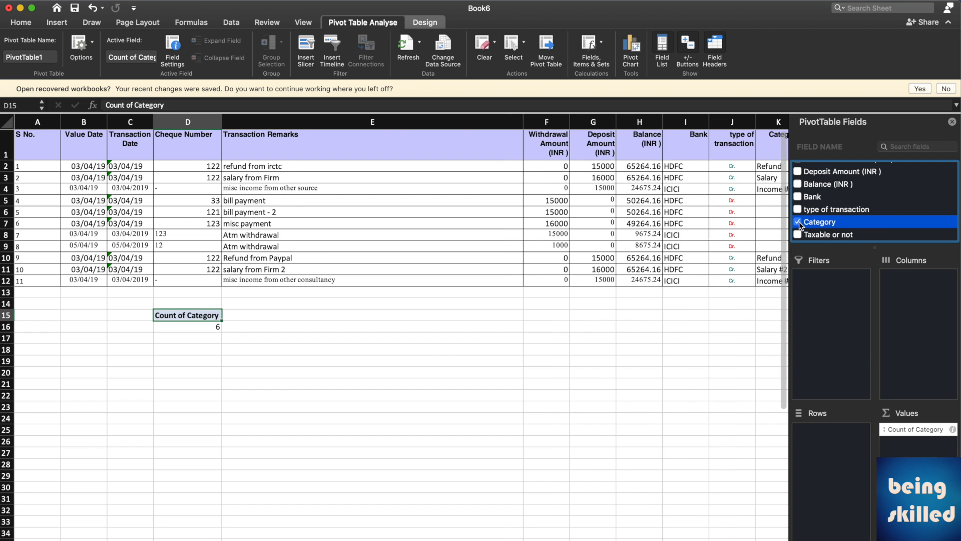
{"action": "left_click", "coordinate": [798, 221]}
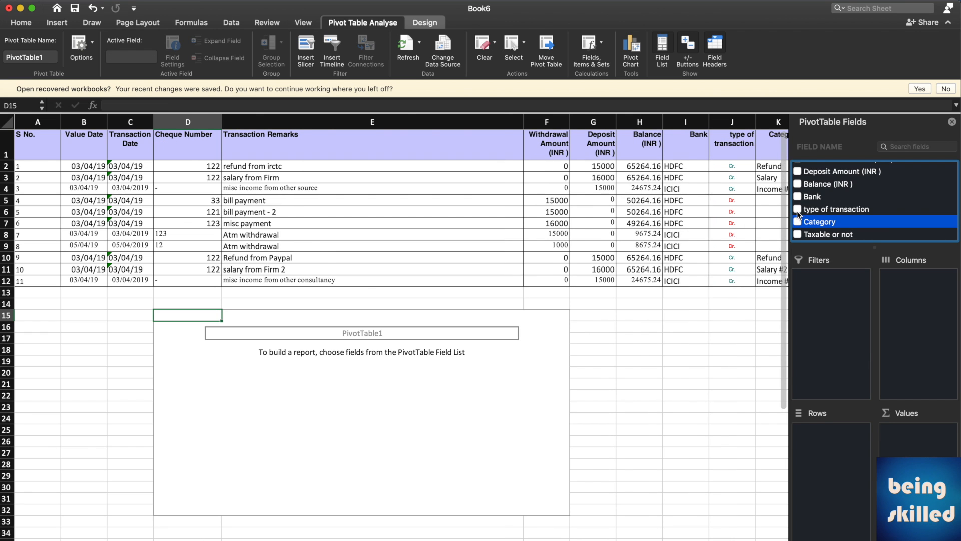
{"action": "left_click", "coordinate": [798, 210]}
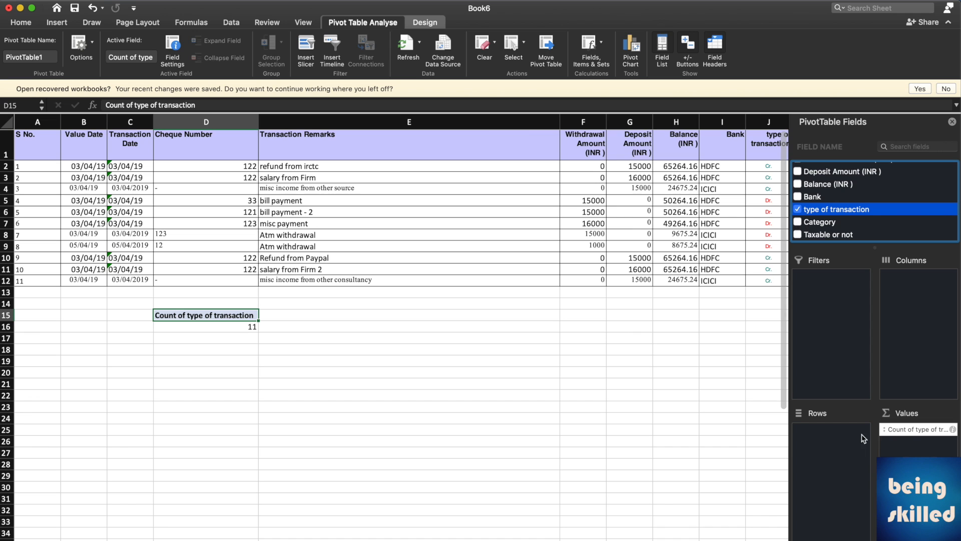
{"action": "left_click_drag", "start_coordinate": [904, 432], "coordinate": [845, 437]}
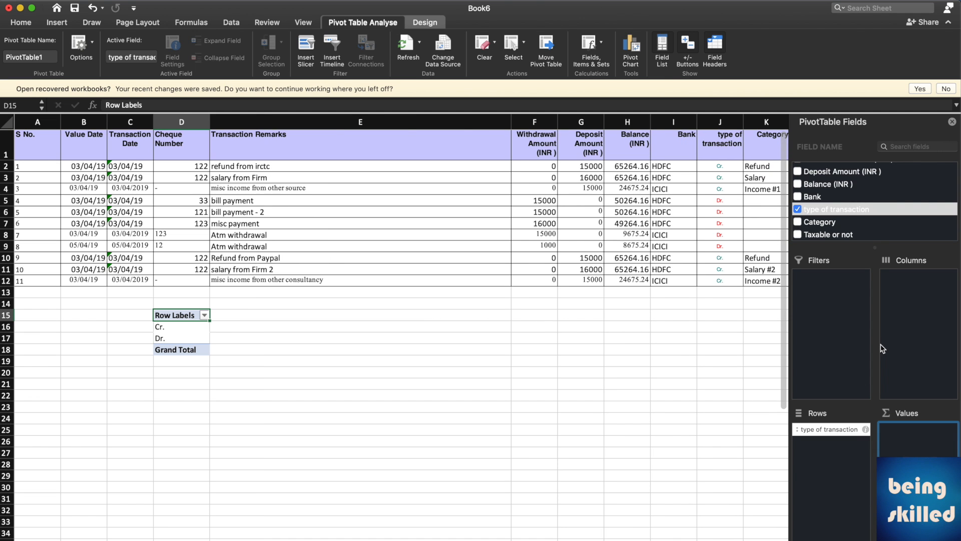
- Add Category and Taxable or not as row fields of the pivot table, with Taxable or not placed above Category
{"action": "left_click", "coordinate": [802, 223]}
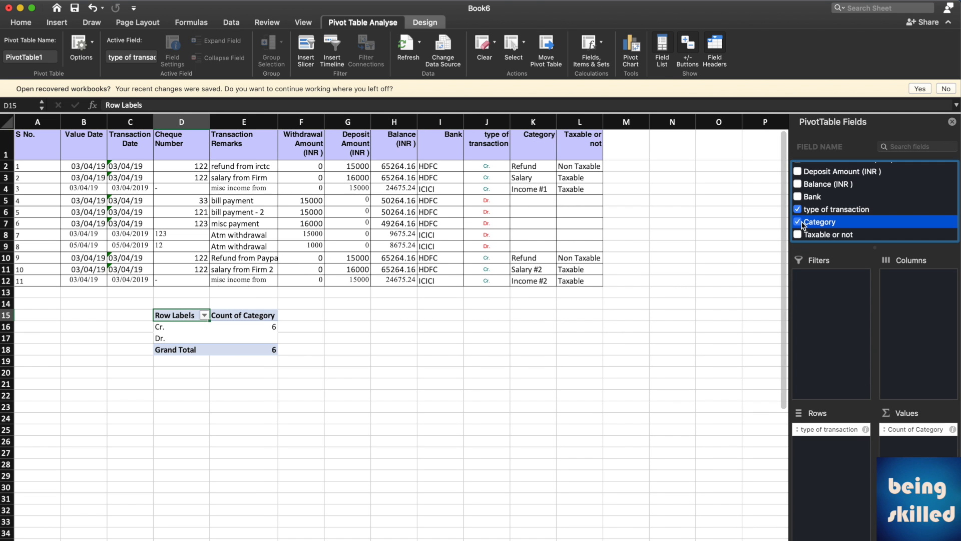
{"action": "left_click_drag", "start_coordinate": [912, 431], "coordinate": [832, 444]}
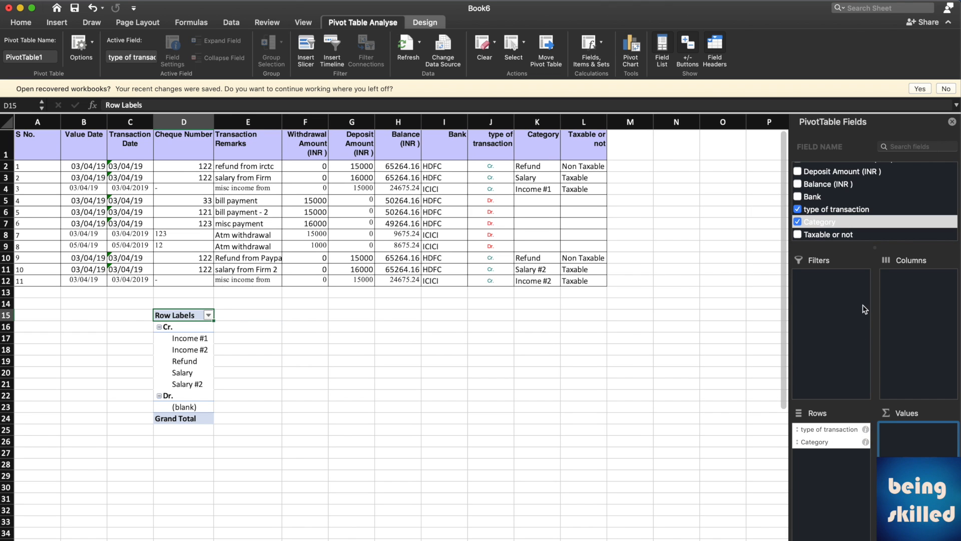
{"action": "left_click", "coordinate": [796, 236]}
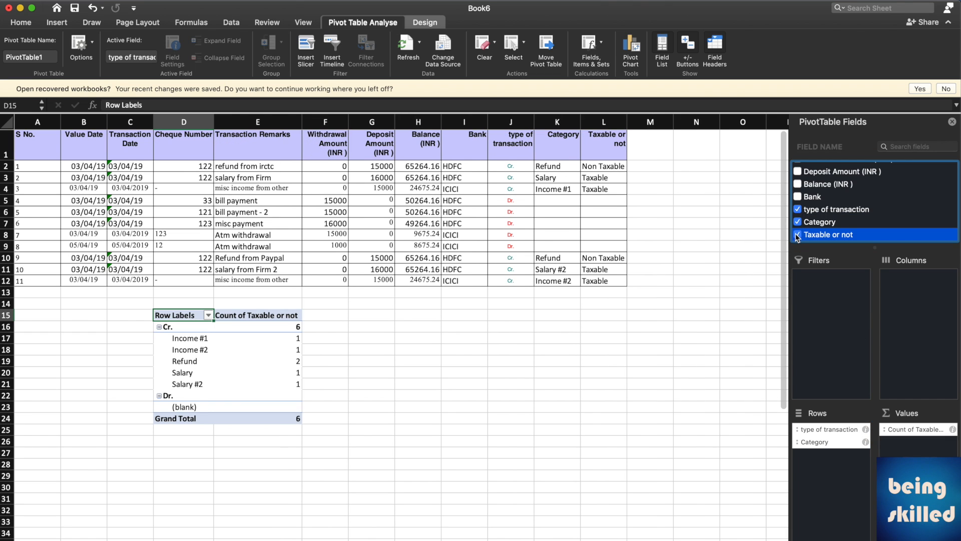
{"action": "left_click_drag", "start_coordinate": [901, 429], "coordinate": [841, 435]}
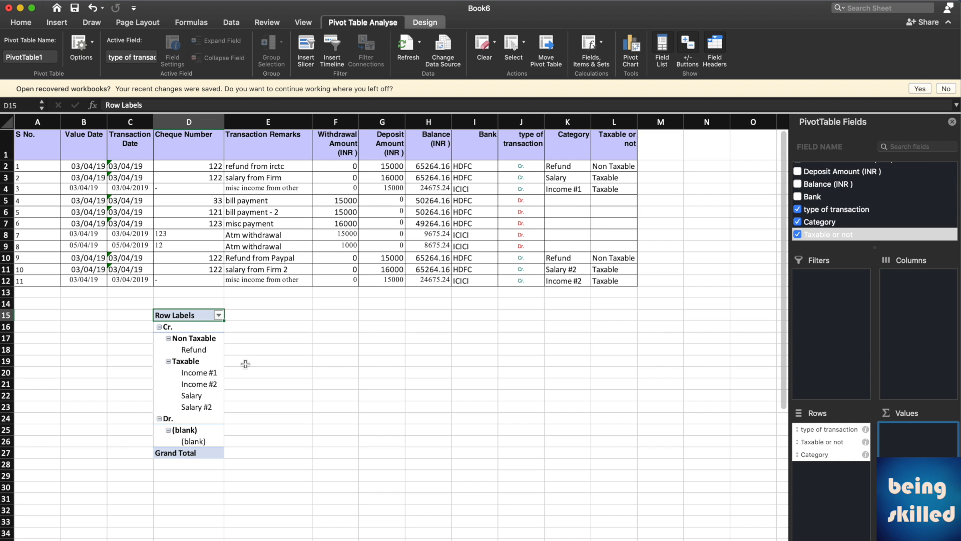
- Add the Deposit Amount (INR) and Withdrawal Amount (INR) fields as summed values in the pivot table
{"action": "scroll", "coordinate": [803, 189], "scroll_direction": "up", "scroll_amount": 2}
{"action": "left_click", "coordinate": [798, 194]}
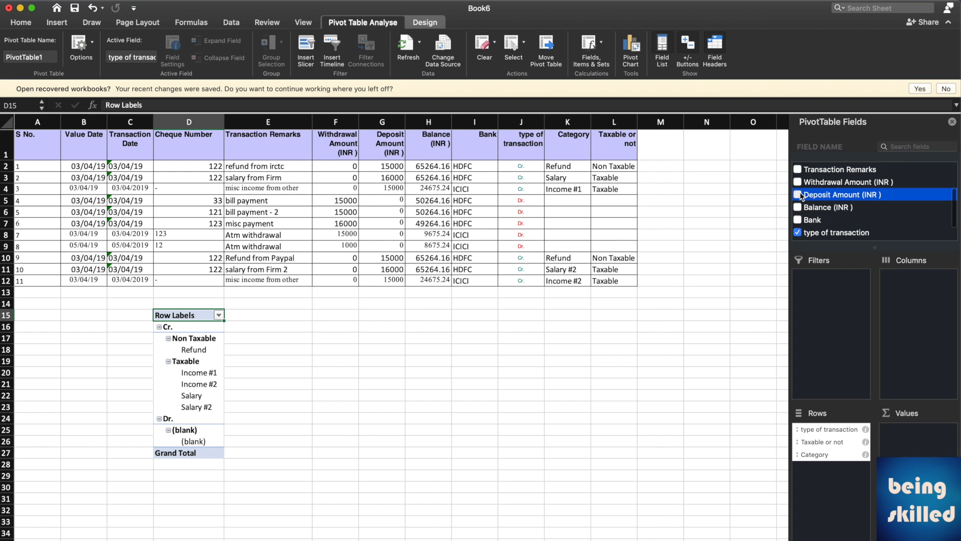
{"action": "left_click", "coordinate": [797, 182]}
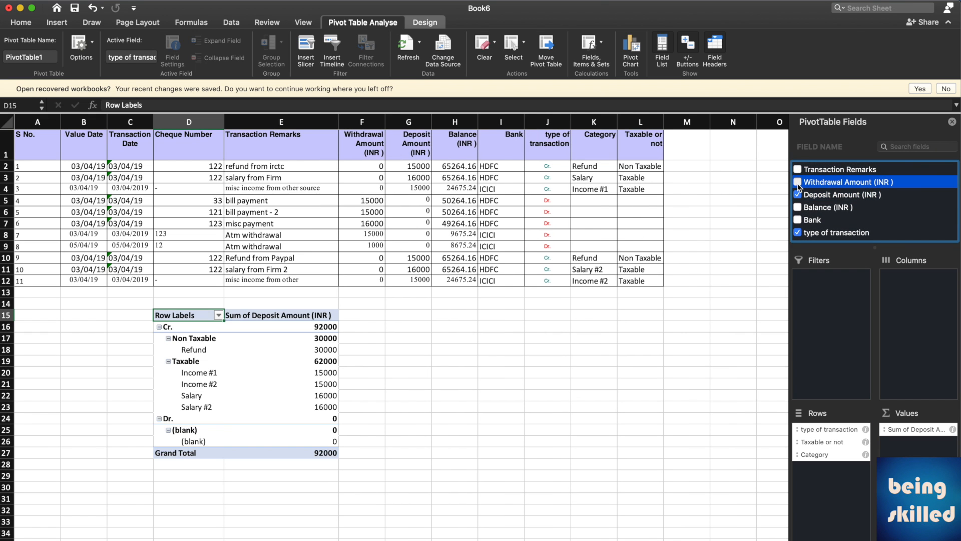
- Examine the summed deposit amount of the Taxable group in the pivot table
{"action": "left_click", "coordinate": [419, 330]}
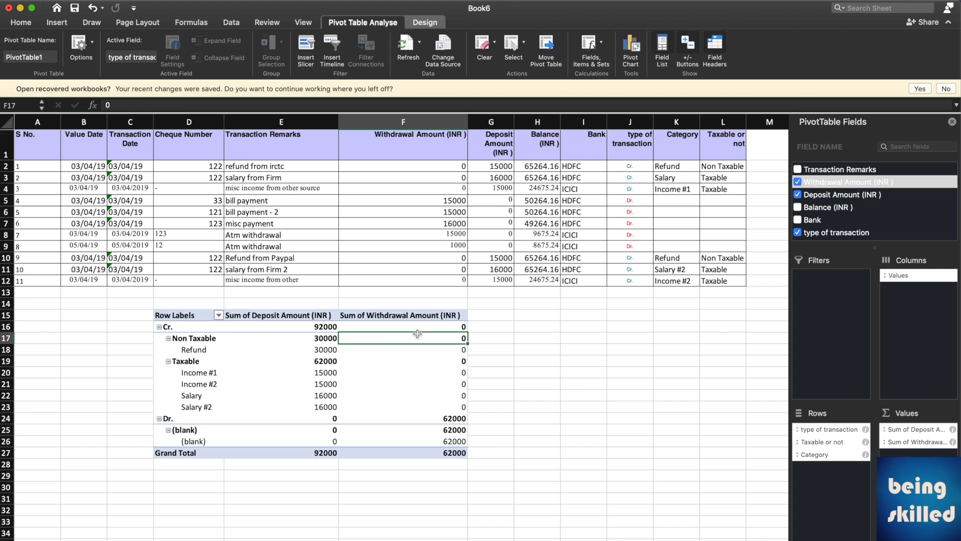
{"action": "left_click", "coordinate": [186, 362]}
{"action": "key", "text": "Right"}
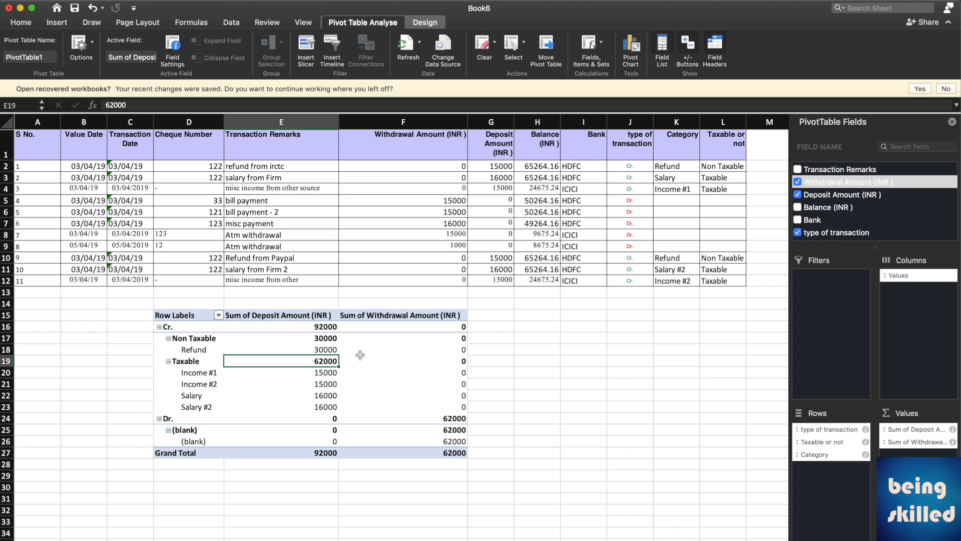
{"action": "key", "text": "Left"}
{"action": "key", "text": "Right"}
{"action": "key", "text": "Down"}
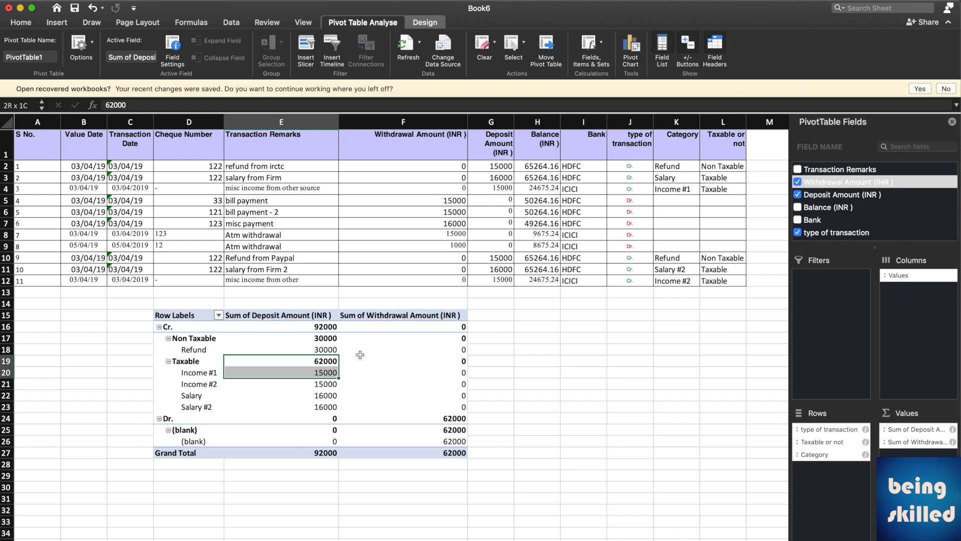
{"action": "key", "text": "Up"}
{"action": "key", "text": "Left"}
{"action": "key", "text": "Right"}
{"action": "key", "text": "Left"}
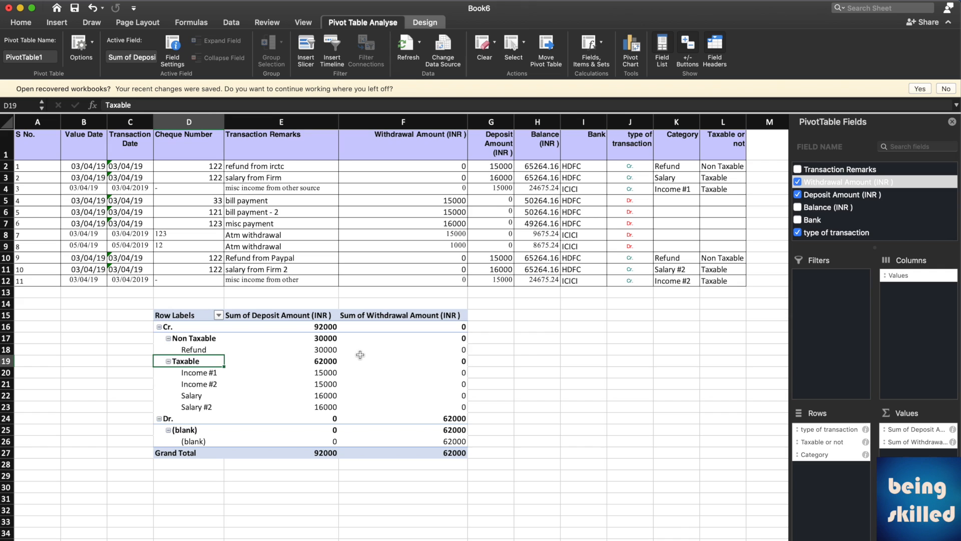
{"action": "key", "text": "Right"}
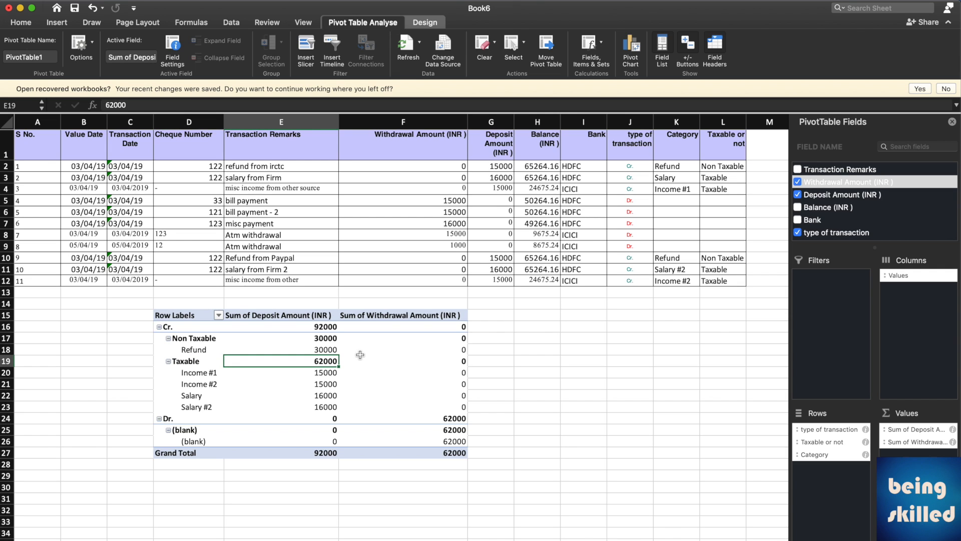
{"action": "key", "text": "Down"}
{"action": "key", "text": "Left"}
{"action": "key", "text": "Up"}
{"action": "key", "text": "Right"}
{"action": "key", "text": "Left"}
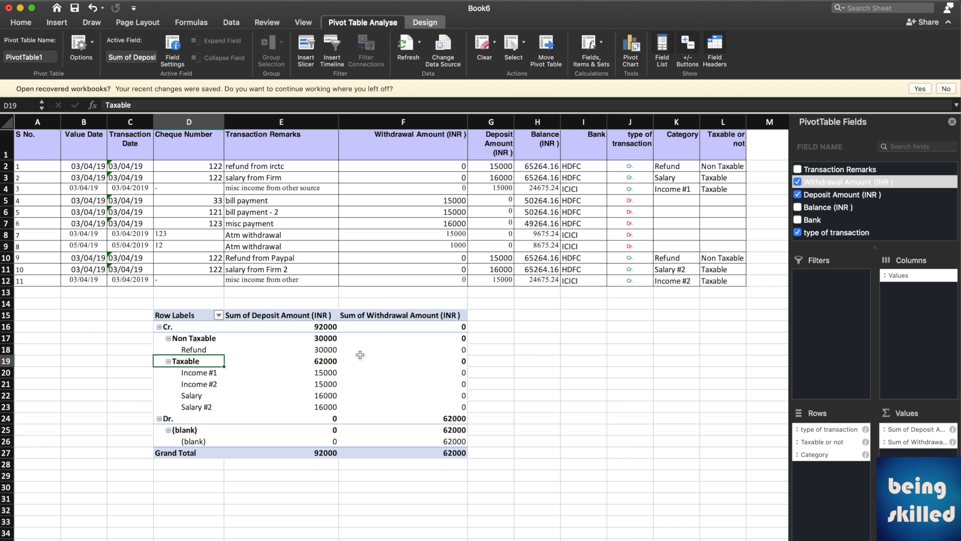
- Highlight the Taxable group together with its categories and deposit sums, D19:E23, to review the breakdown
{"action": "key", "text": "shift+Down"}
{"action": "key", "text": "shift+Down"}
{"action": "key", "text": "shift+Down"}
{"action": "key", "text": "shift+Down"}
{"action": "key", "text": "shift+Right"}
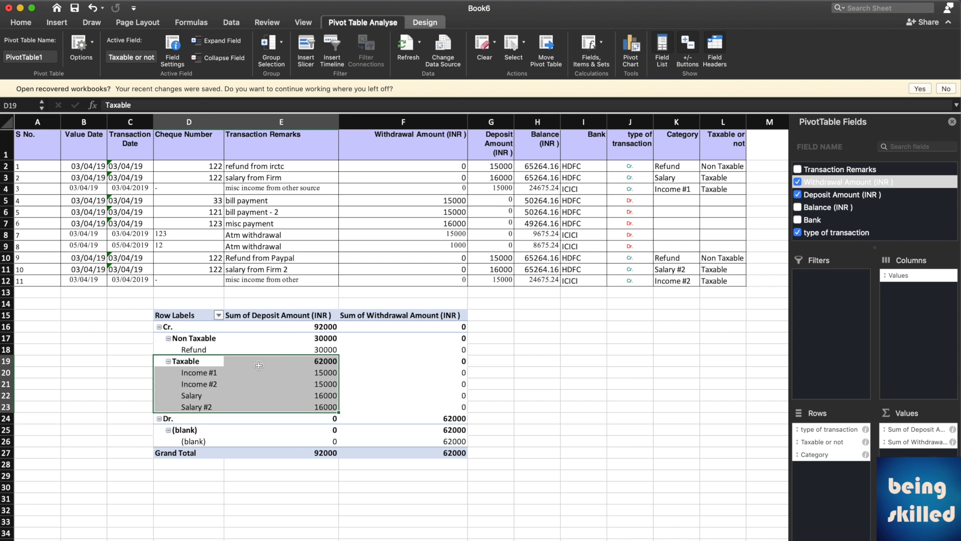
- Review the deposit sums of the income and salary categories in D20:E23, and check the withdrawal sum of the debit transactions
{"action": "left_click", "coordinate": [201, 372]}
{"action": "key", "text": "shift+Down"}
{"action": "key", "text": "shift+Down"}
{"action": "key", "text": "shift+Down"}
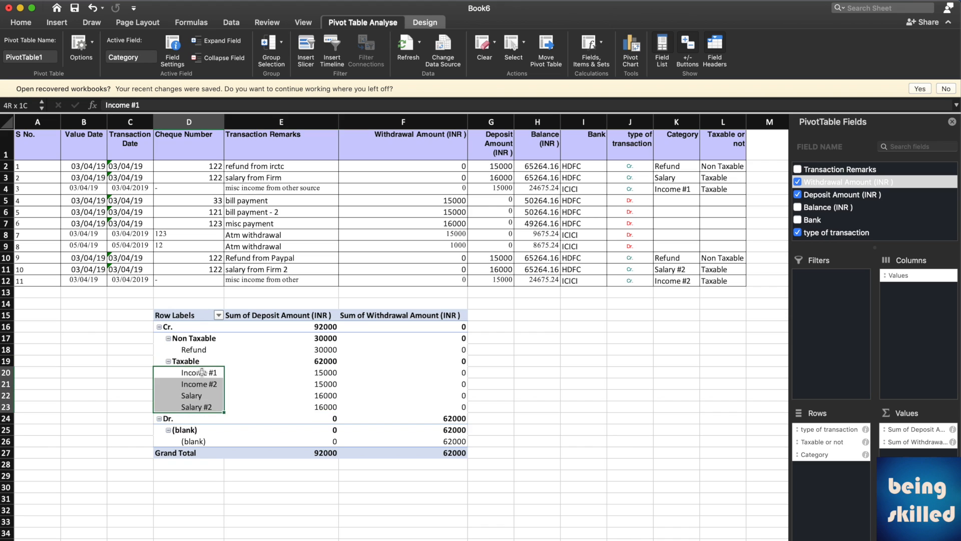
{"action": "key", "text": "shift+Right"}
{"action": "key", "text": "shift+Right"}
{"action": "key", "text": "shift+Left"}
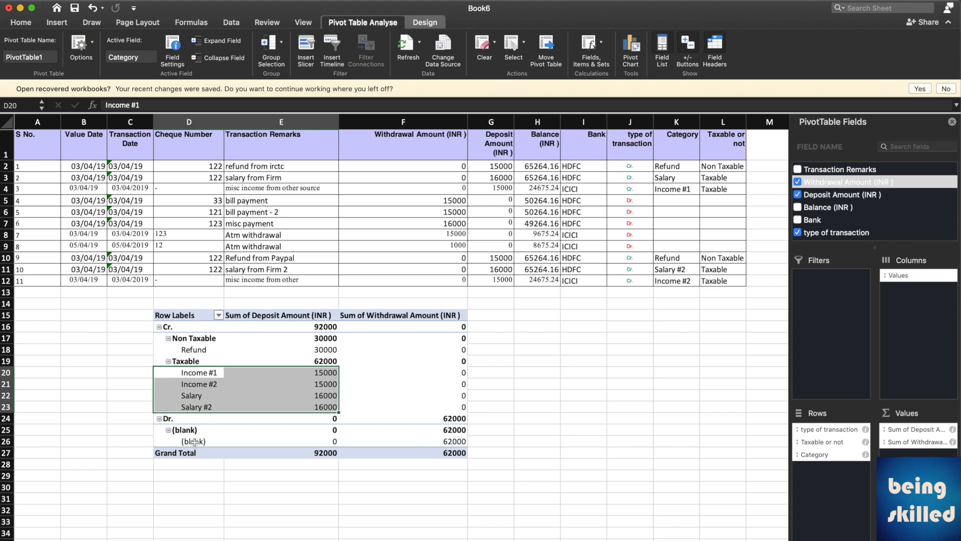
{"action": "left_click", "coordinate": [459, 441]}
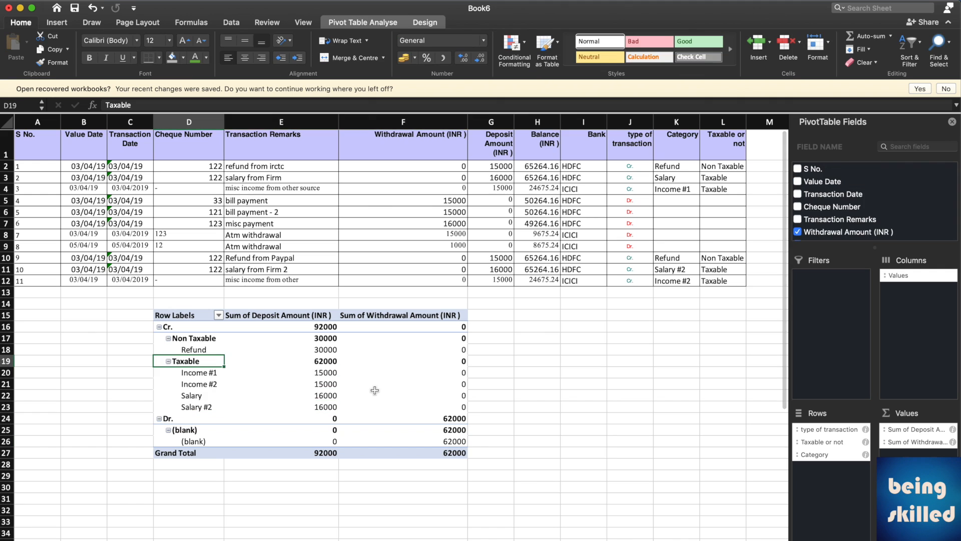
- Select the pivot table's Taxable block from its group label down to Salary #2, including the deposit sums (D19:E23)
{"action": "key", "text": "shift+Right"}
{"action": "key", "text": "shift+Down"}
{"action": "key", "text": "shift+Down"}
{"action": "key", "text": "shift+Down"}
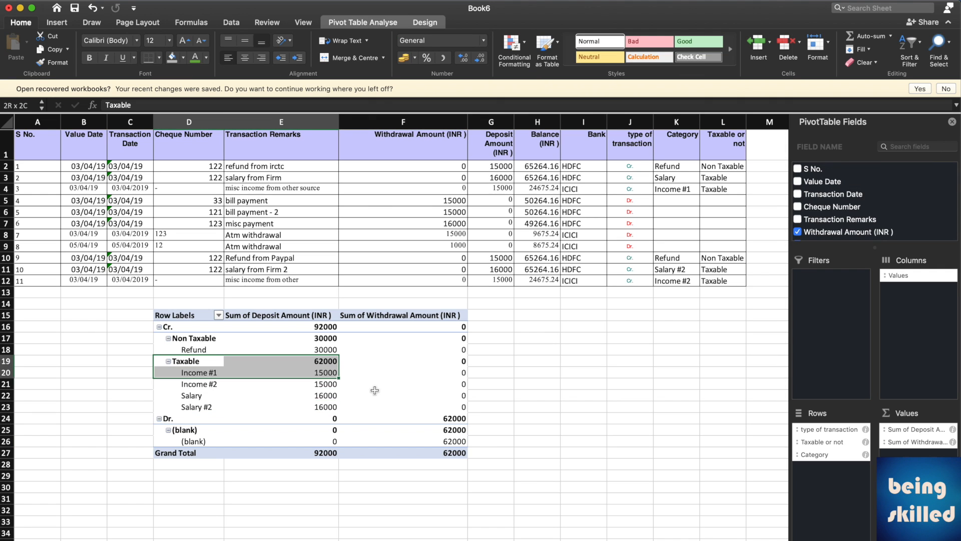
{"action": "key", "text": "shift+Down"}
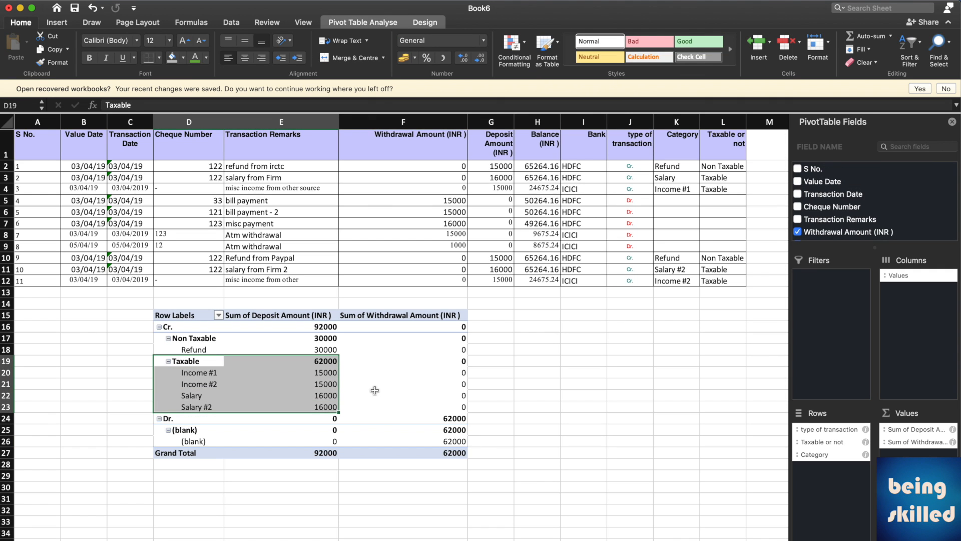